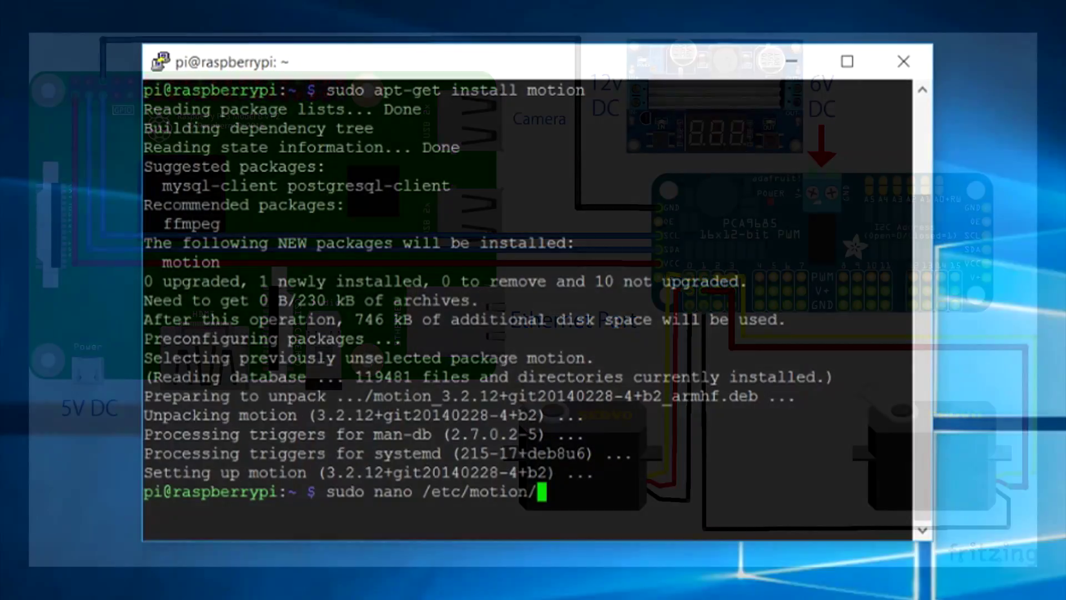
Step: Open /etc/motion/motion.conf in nano with sudo and start a text search in it
text(motion.conf)
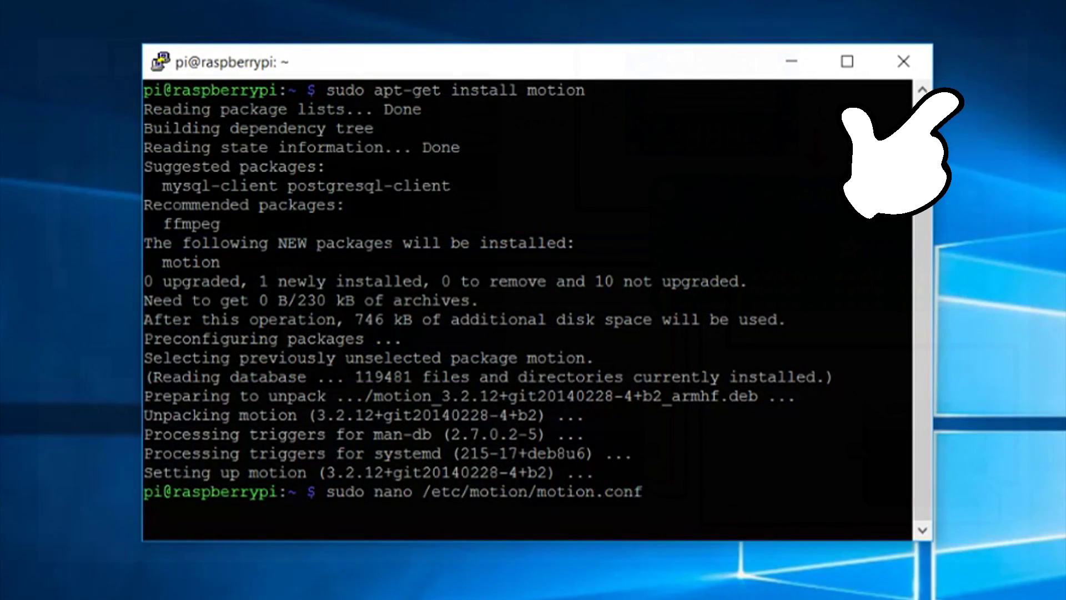
key(Return)
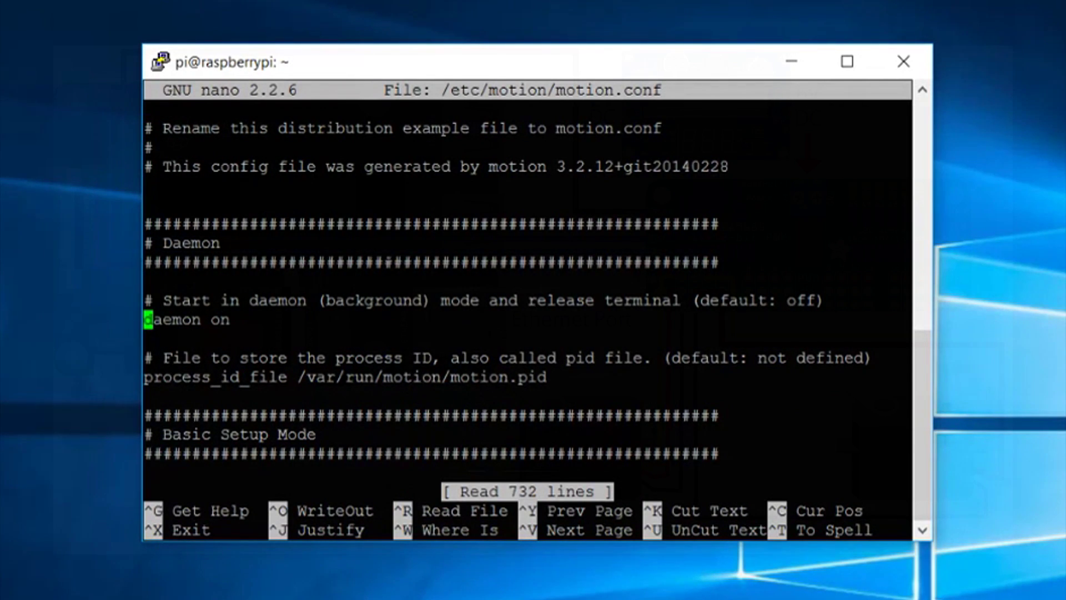
key(ctrl+w)
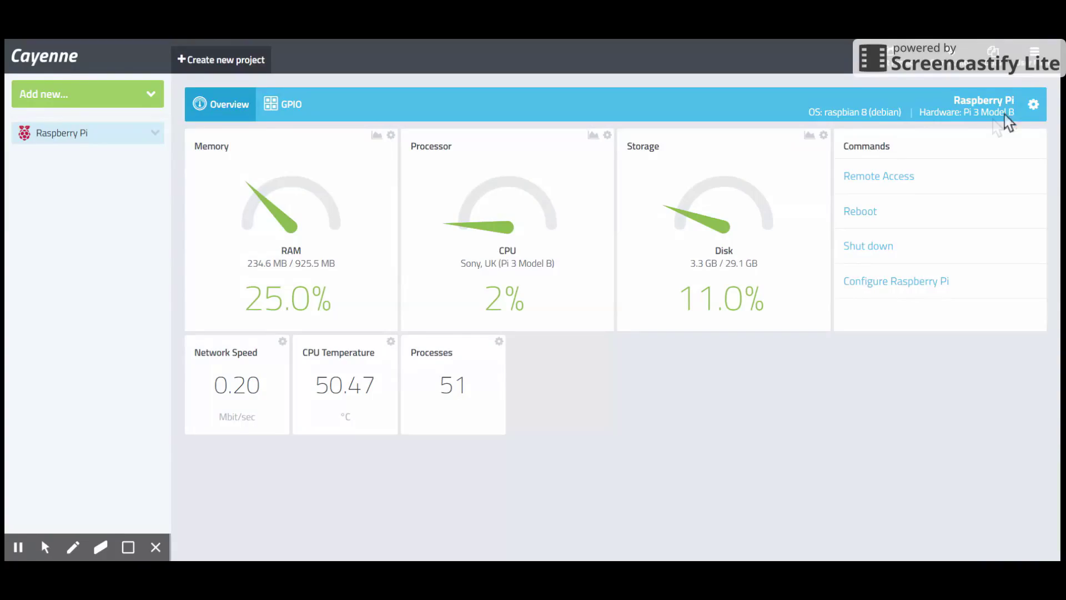
click(1033, 104)
click(975, 138)
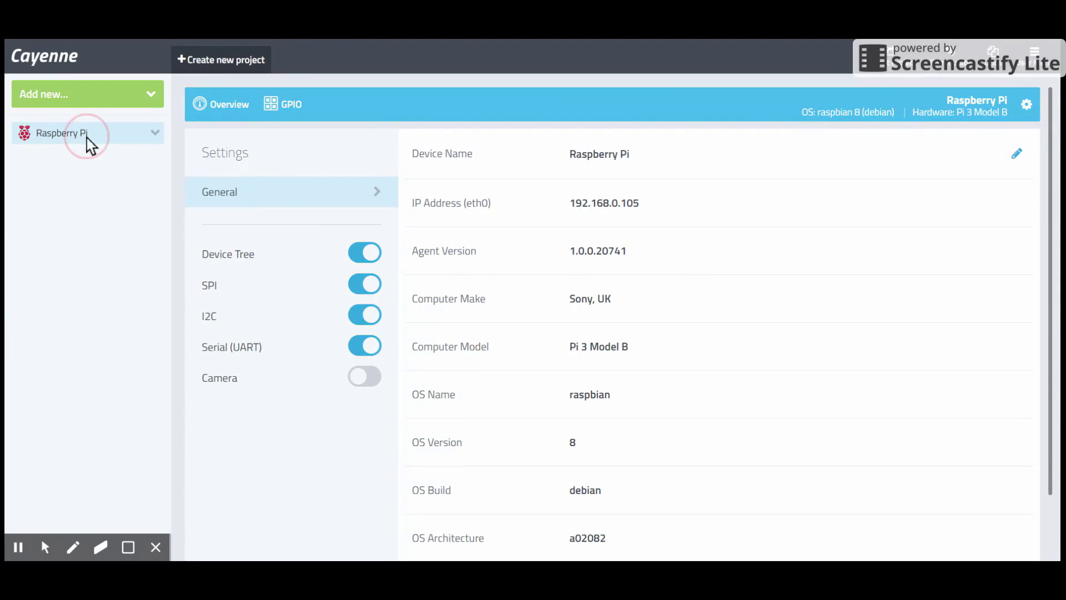
click(87, 136)
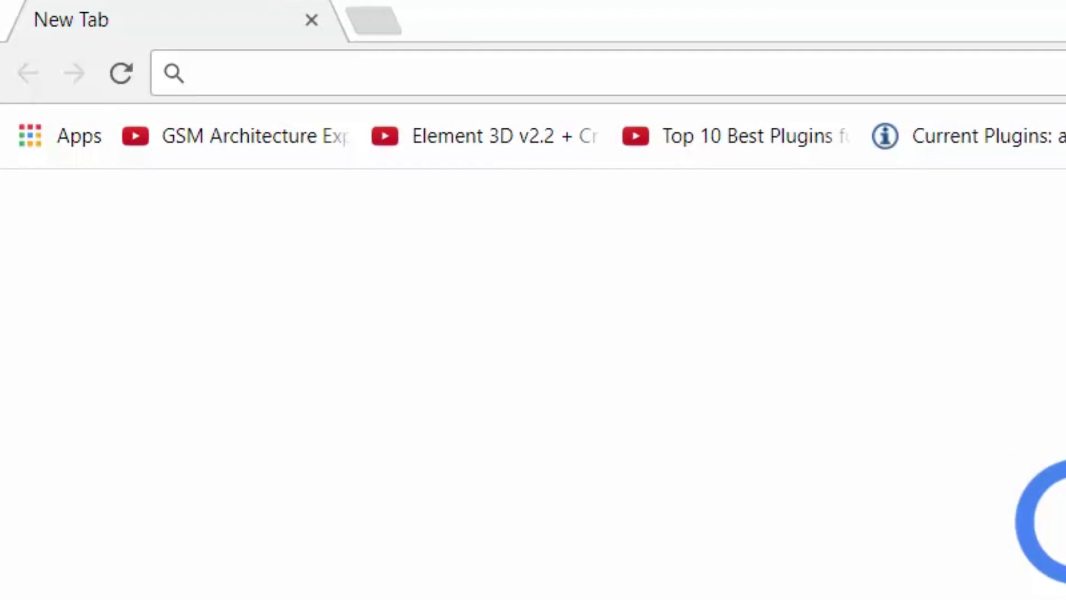
Step: Search the web for 'mydevice cayenne' to reach the Cayenne dashboard
text(mydec)
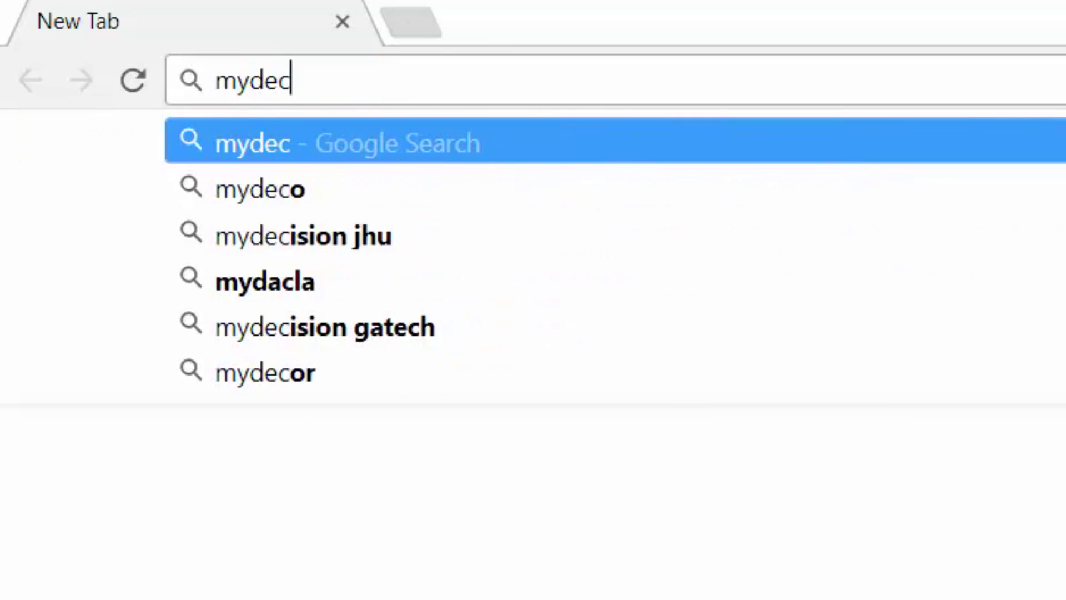
key(BackSpace)
text(ivce)
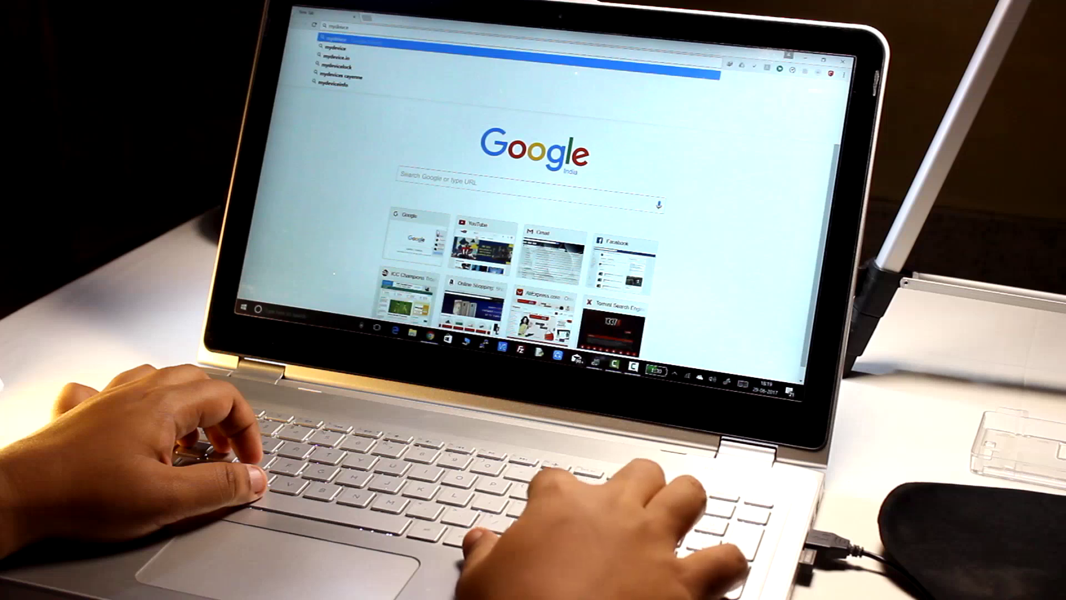
text(c)
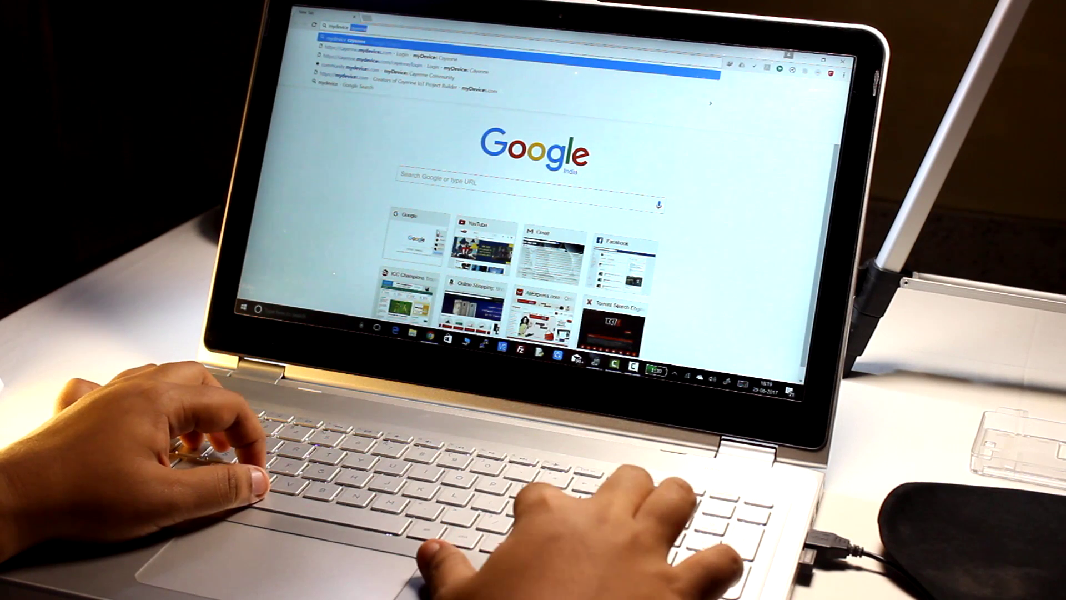
key(Return)
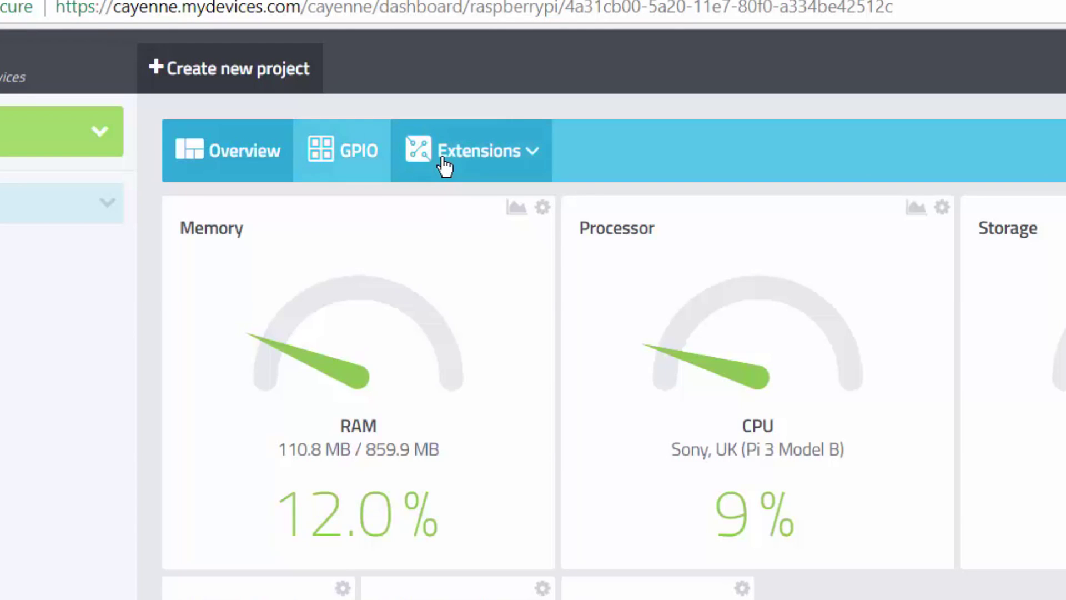
Step: From the Extensions tab and the expanded Raspberry Pi entry, start adding a new Device/Widget
click(335, 118)
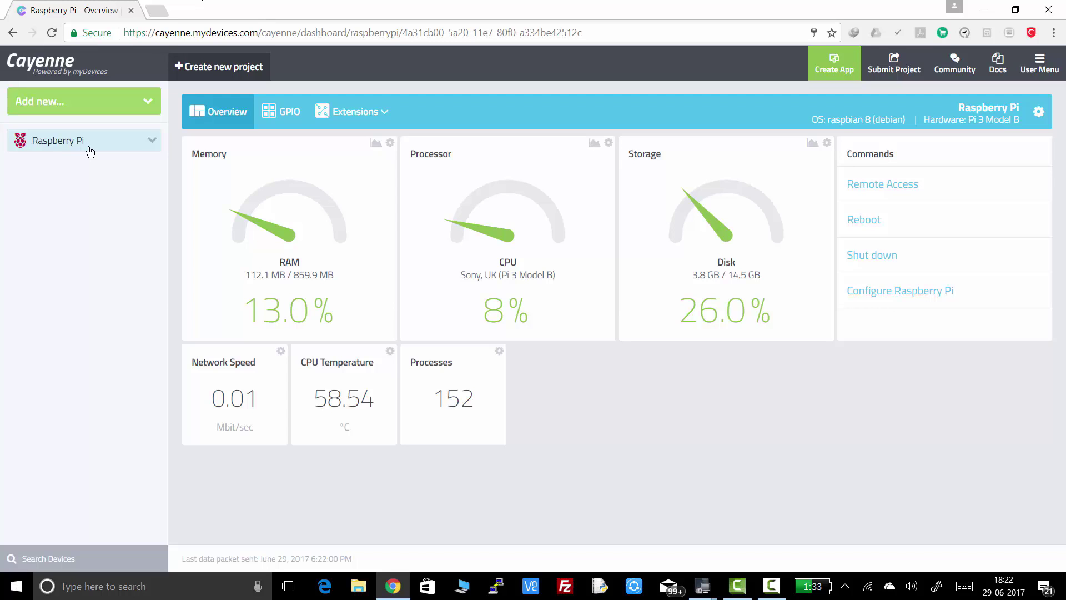
click(89, 152)
click(148, 103)
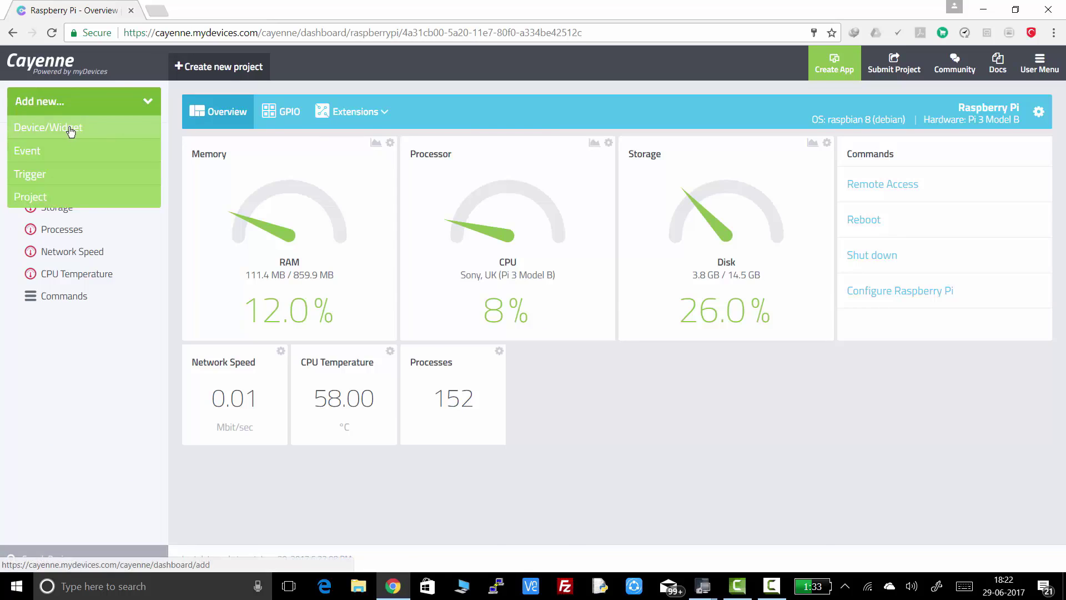
click(75, 130)
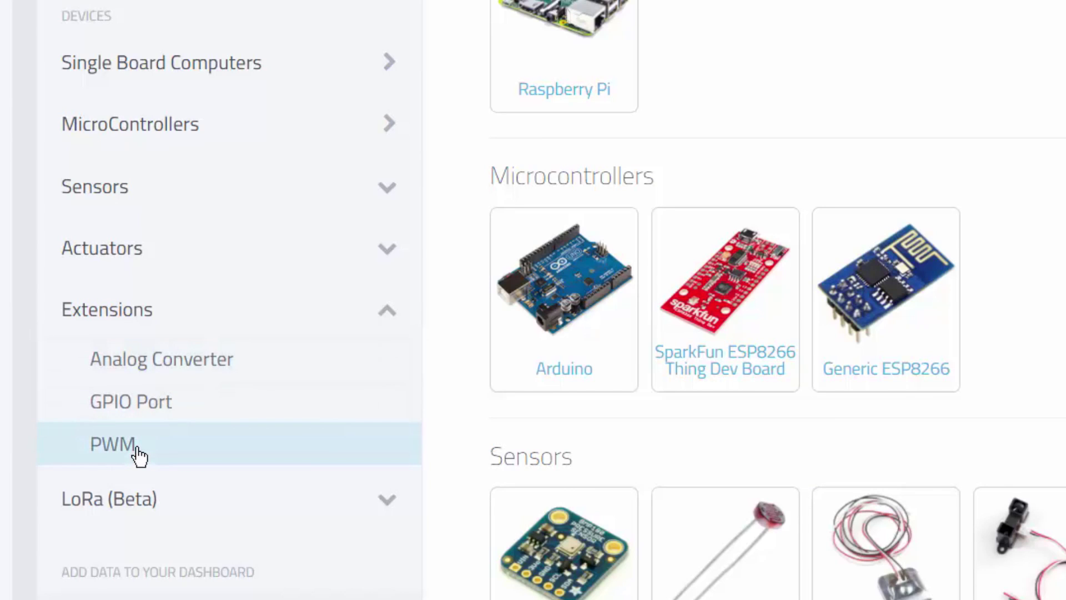
Step: Add the PCA9685 PWM extension to the Raspberry Pi with I2C slave address 0x40
click(138, 455)
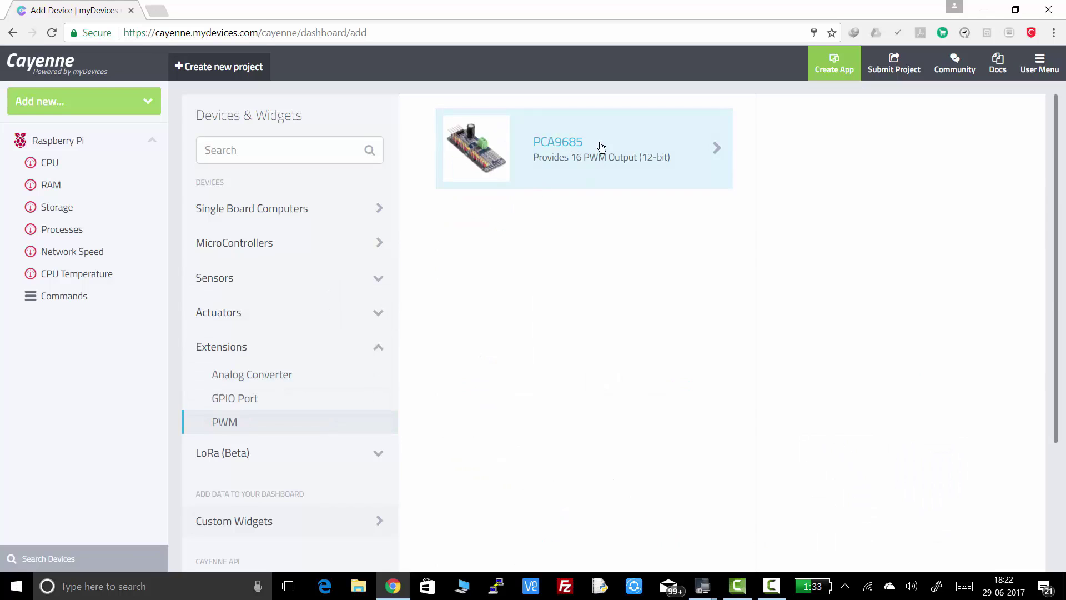
click(590, 152)
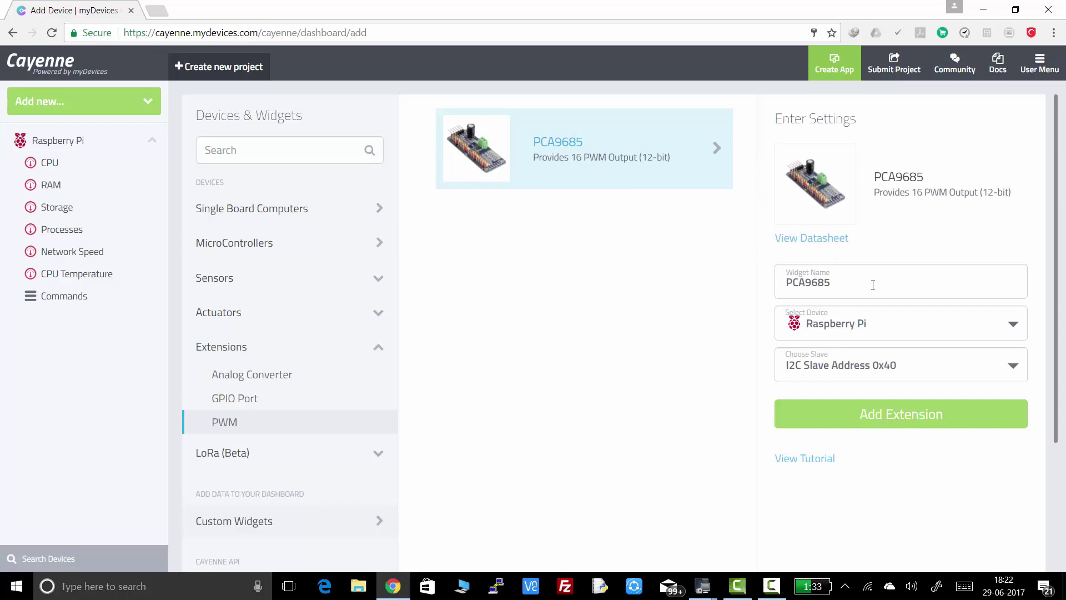
click(853, 325)
click(853, 329)
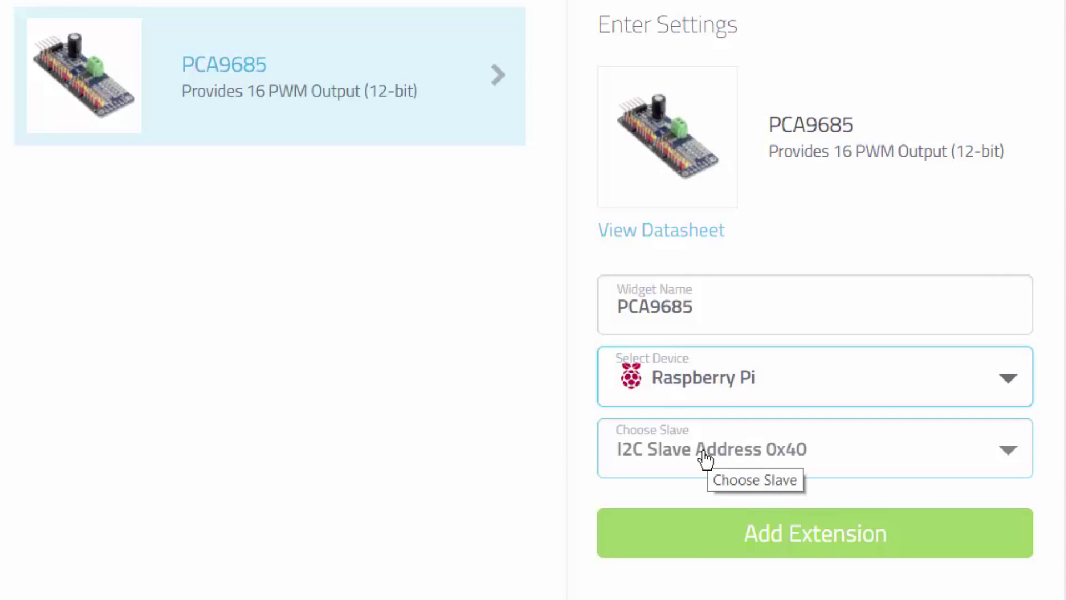
click(704, 458)
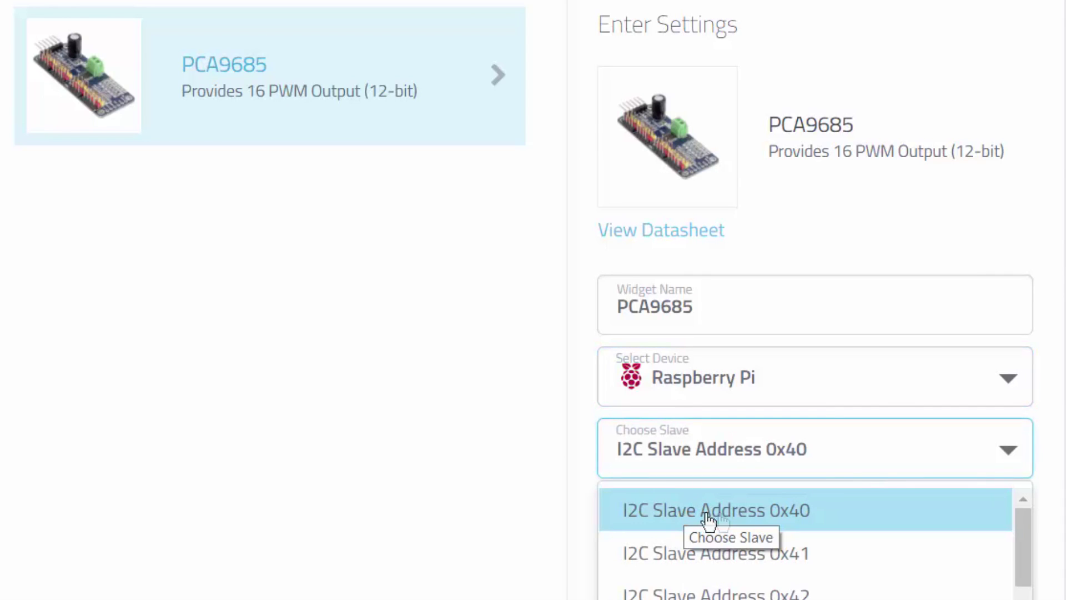
click(814, 522)
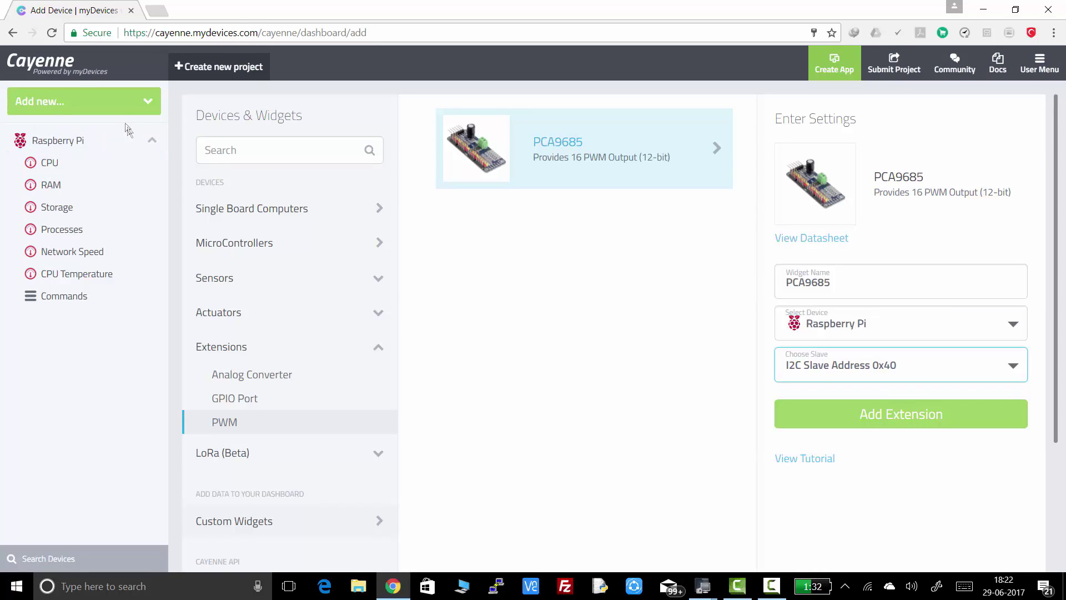
Step: Check the PCA9685 extension's channel page, then start adding another Device/Widget
click(100, 141)
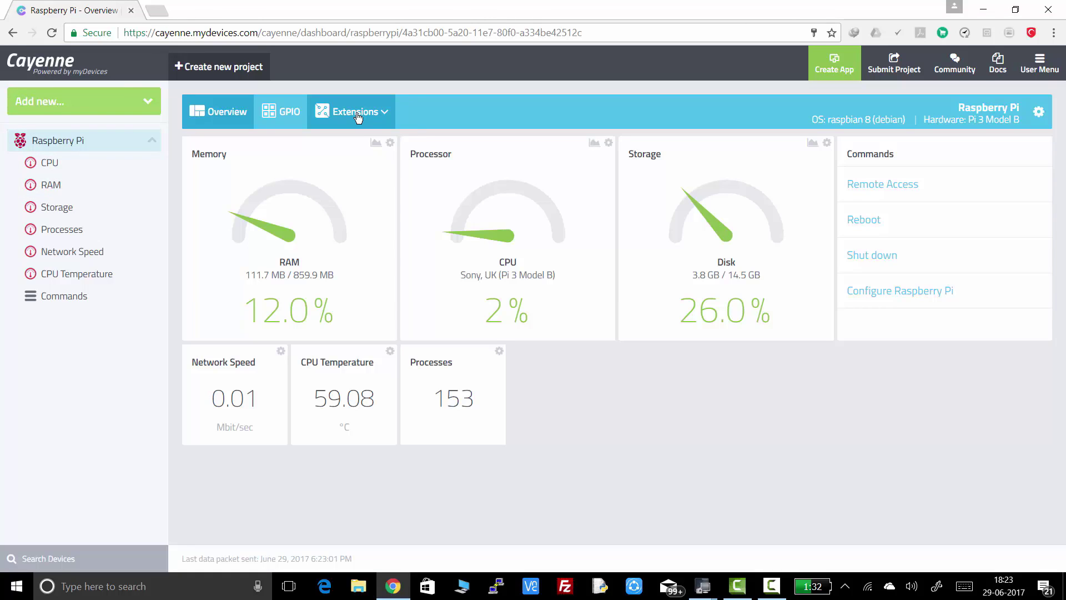
click(357, 115)
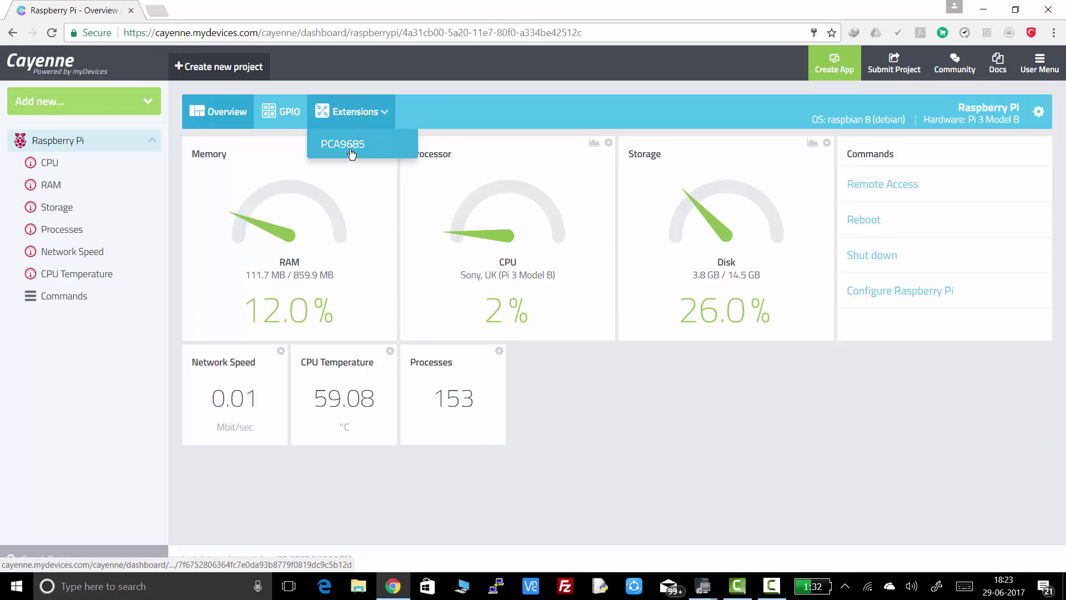
click(351, 146)
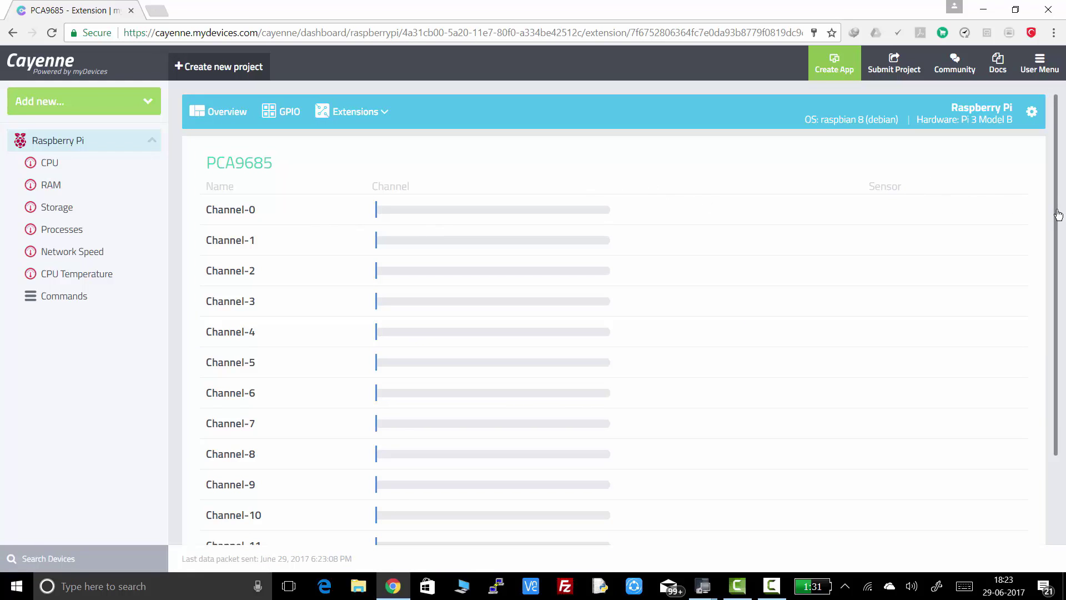
scroll(1058, 214, down, 5)
click(96, 207)
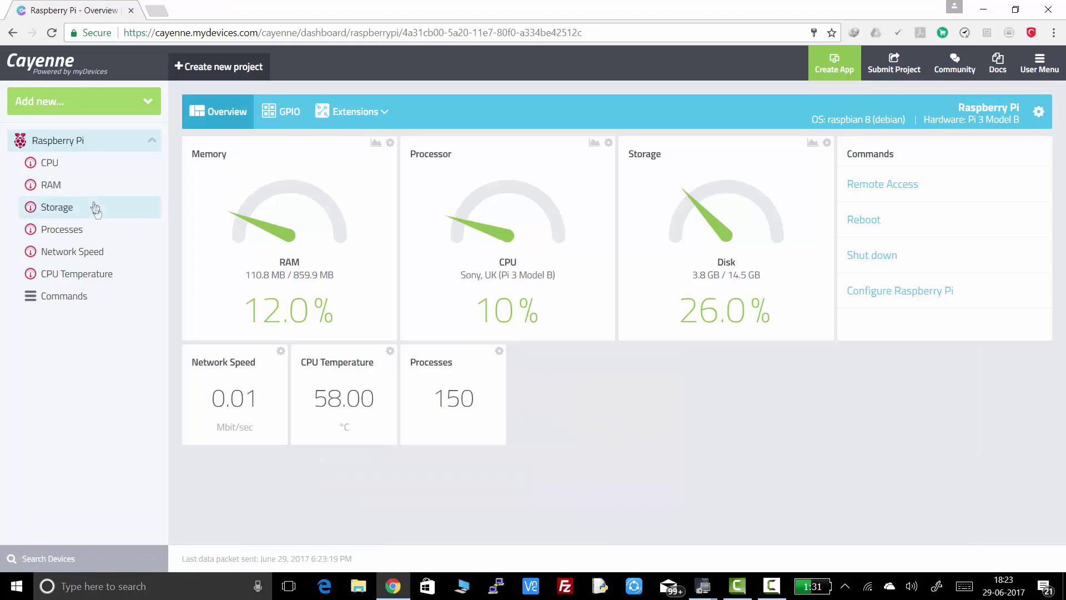
click(138, 109)
click(130, 125)
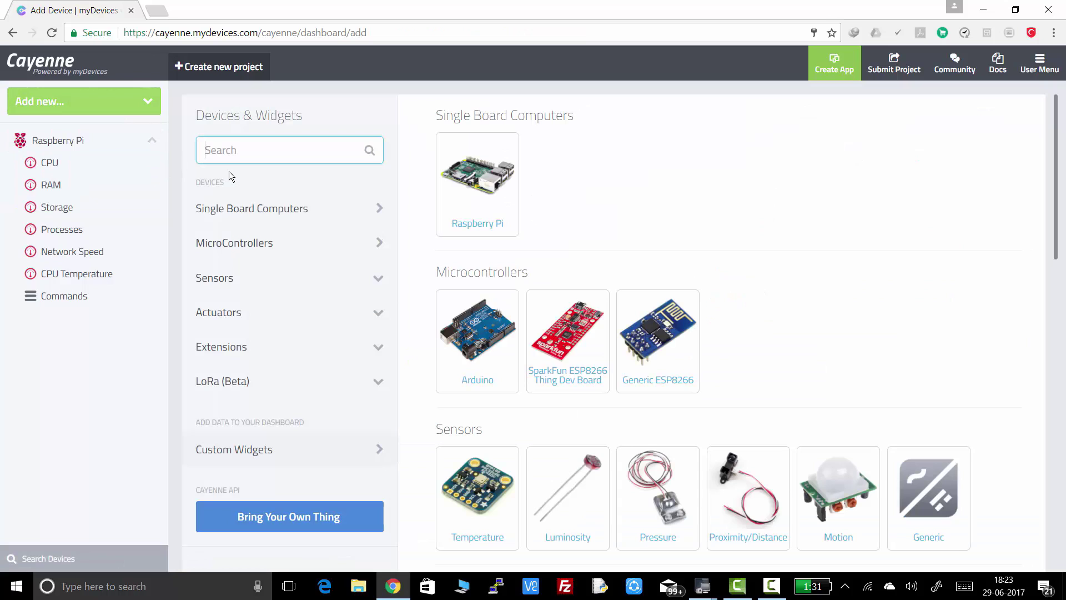
Step: Set up a Servo Motor actuator named 'Pan Servo' on PCA9685 Channel 0
text(SERVO)
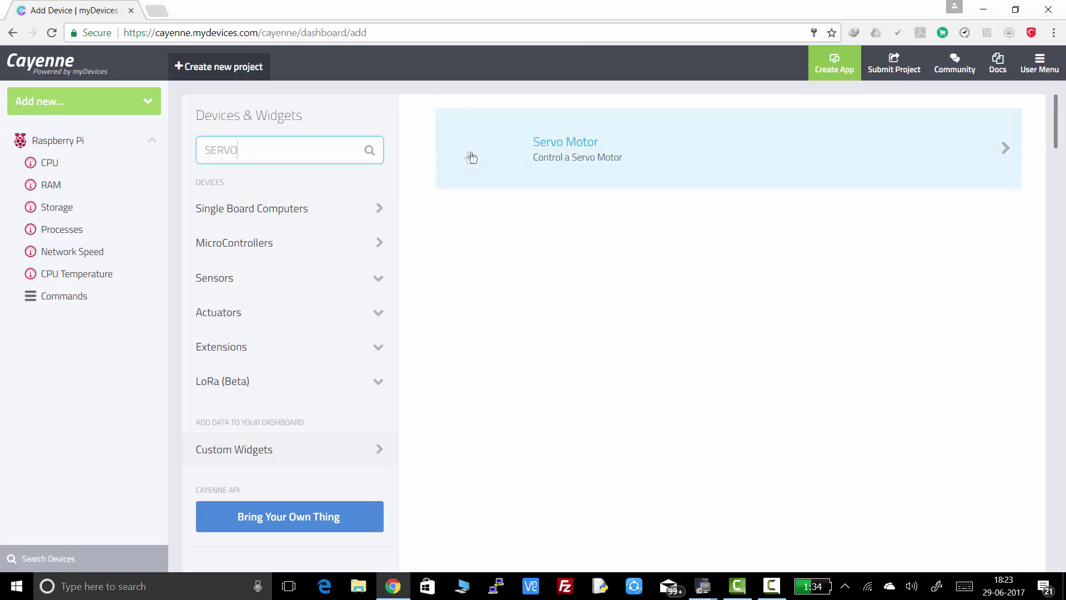
click(552, 167)
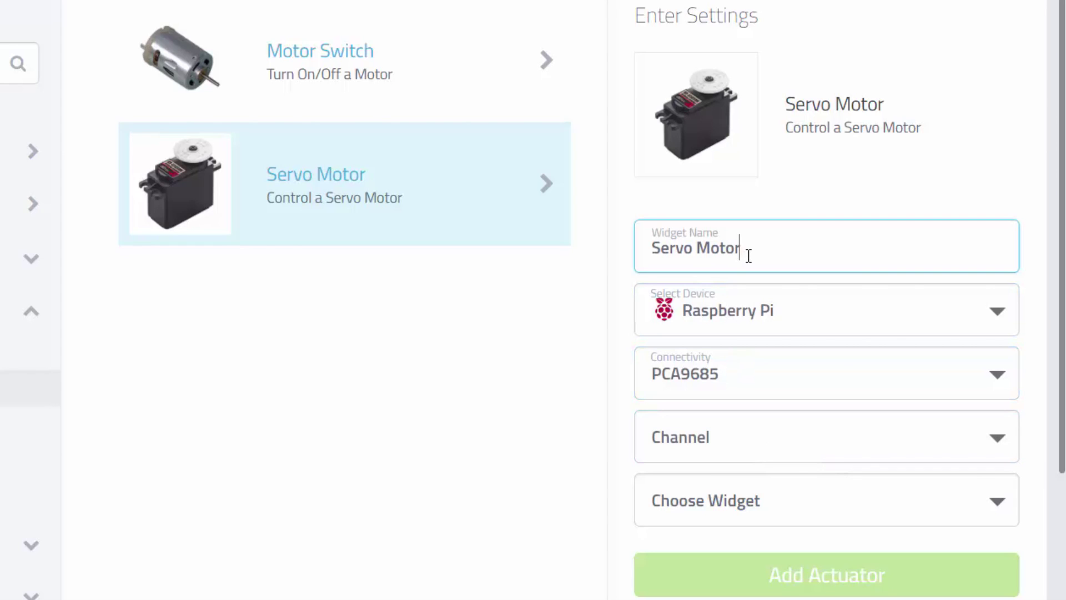
key(BackSpace)
key(BackSpace)
key(BackSpace)
key(BackSpace)
key(BackSpace)
key(BackSpace)
key(BackSpace)
key(BackSpace)
key(BackSpace)
key(BackSpace)
text(Pan Servo)
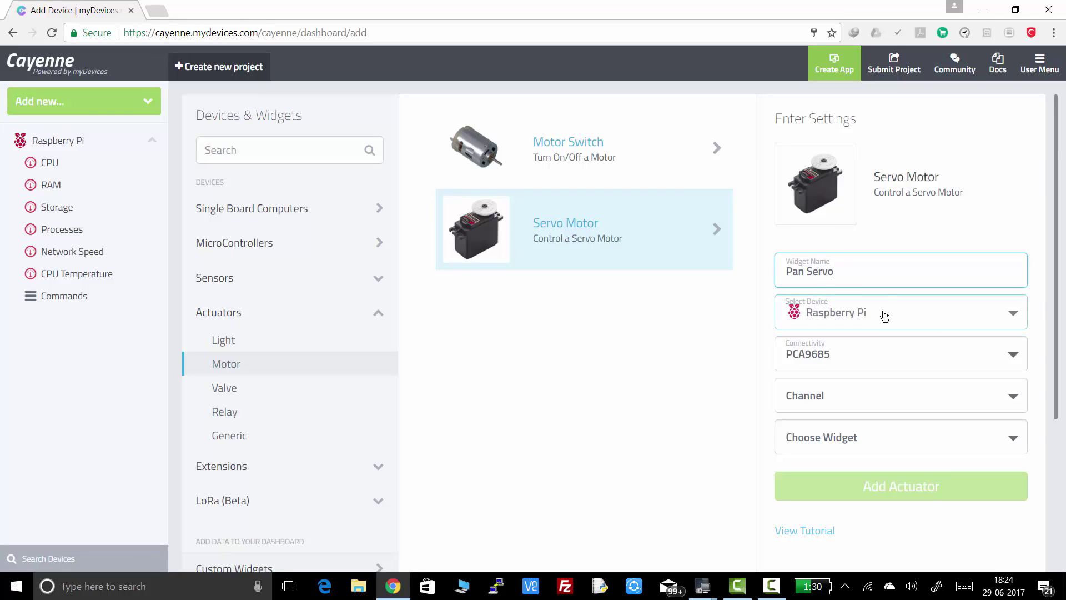
click(810, 362)
click(821, 388)
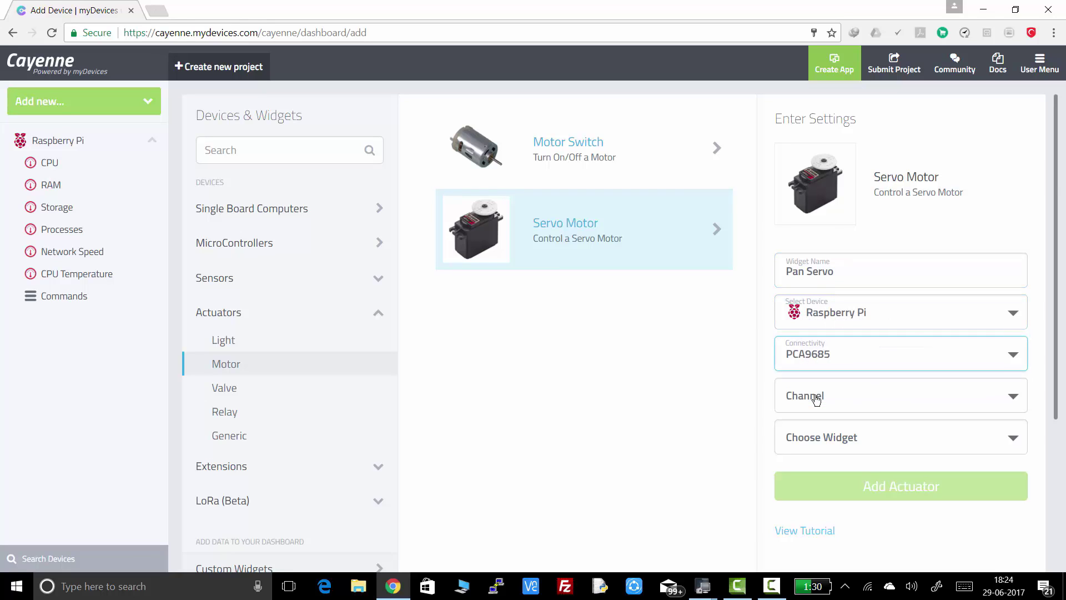
click(812, 399)
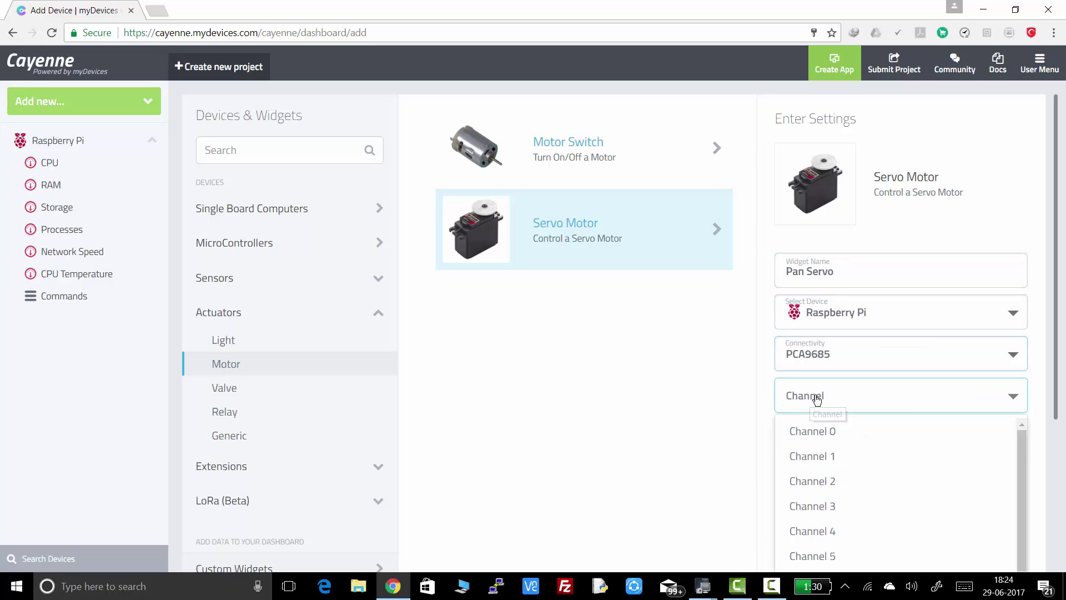
click(824, 438)
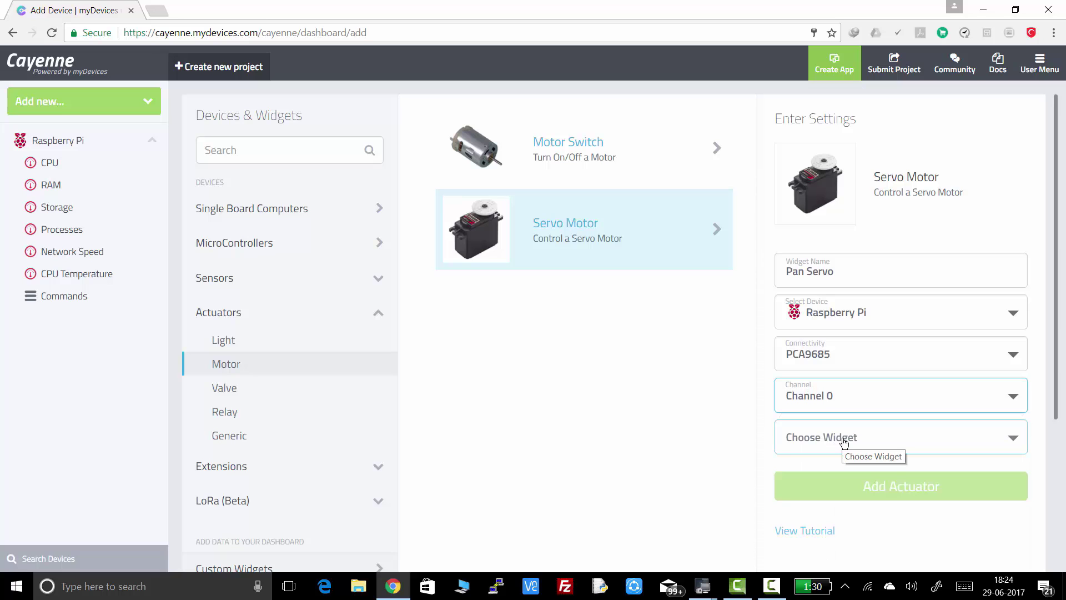
Step: Make it a Slider widget ranging -60 to 60 and add the actuator
click(844, 442)
click(836, 473)
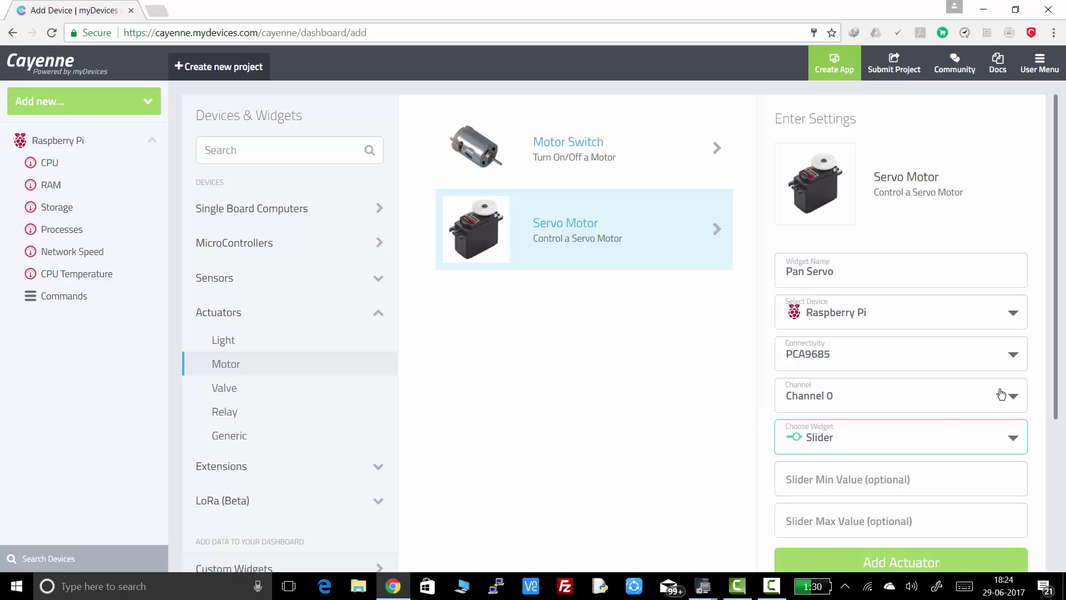
scroll(945, 417, down, 2)
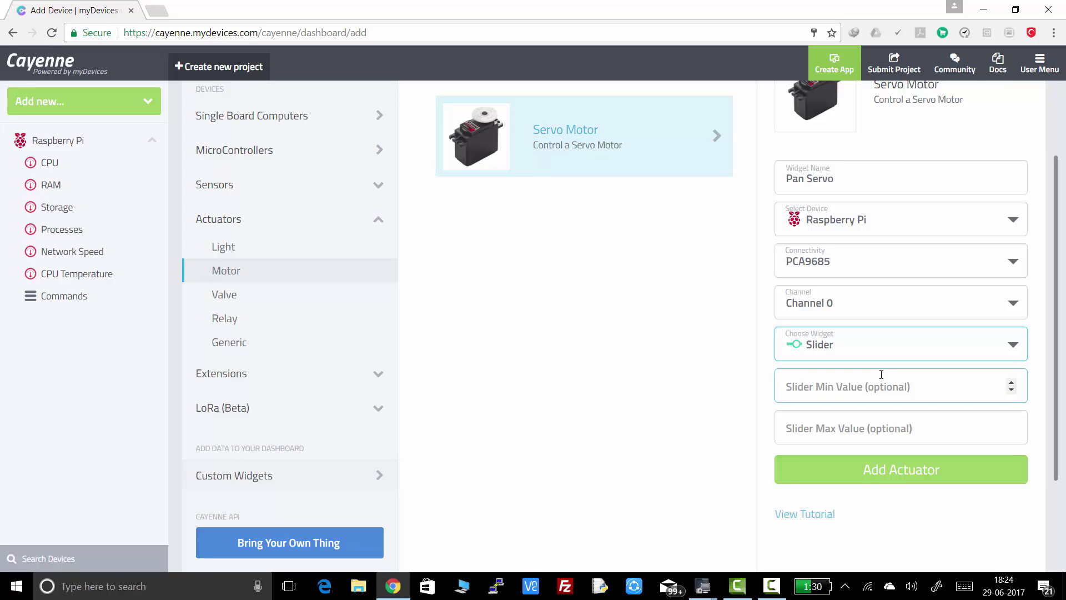
click(822, 388)
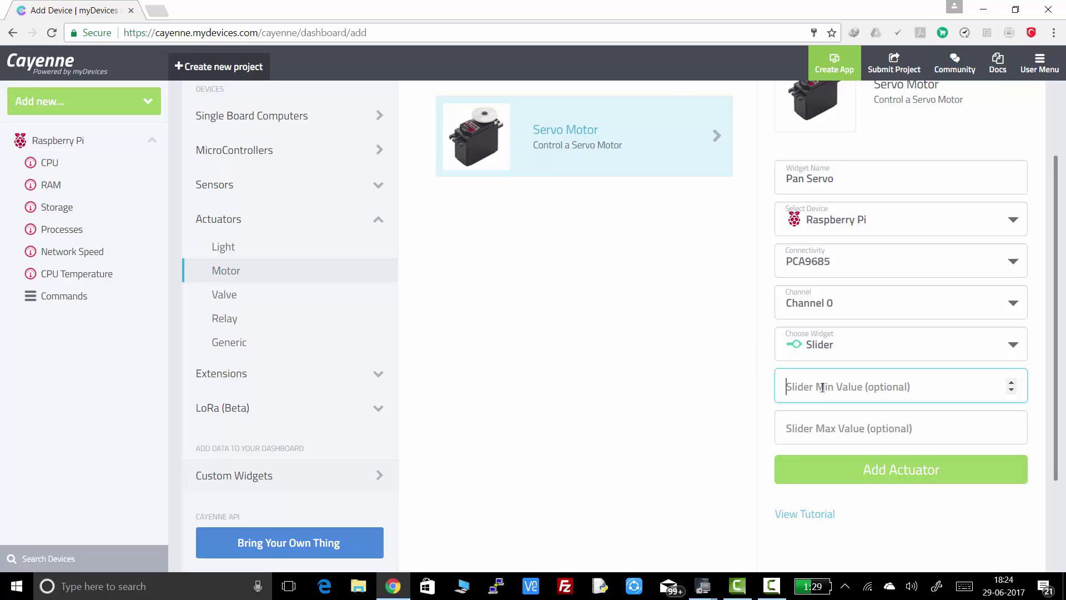
text(-60)
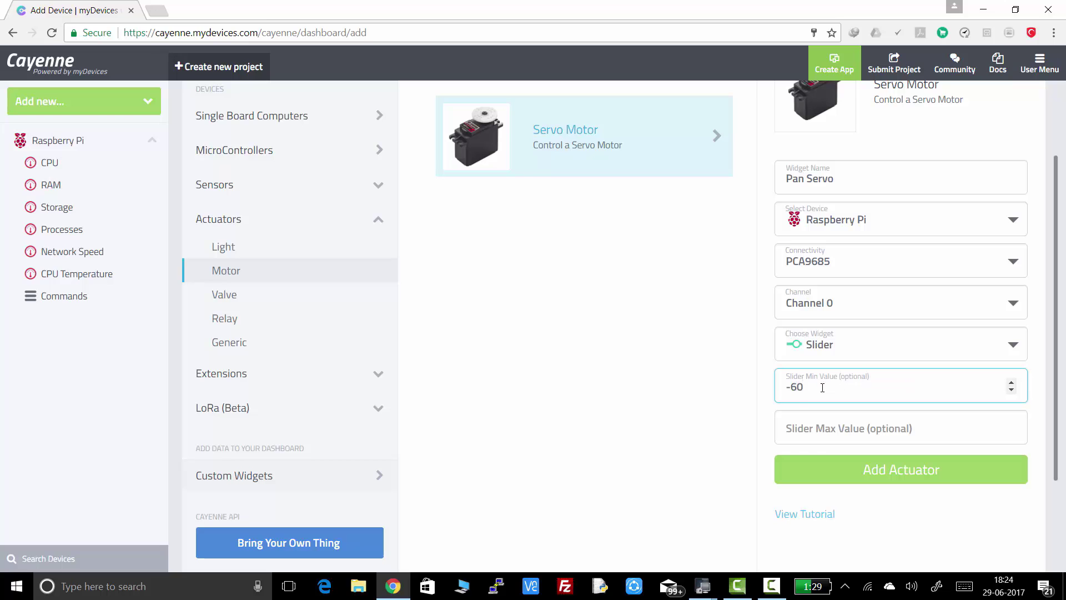
click(856, 439)
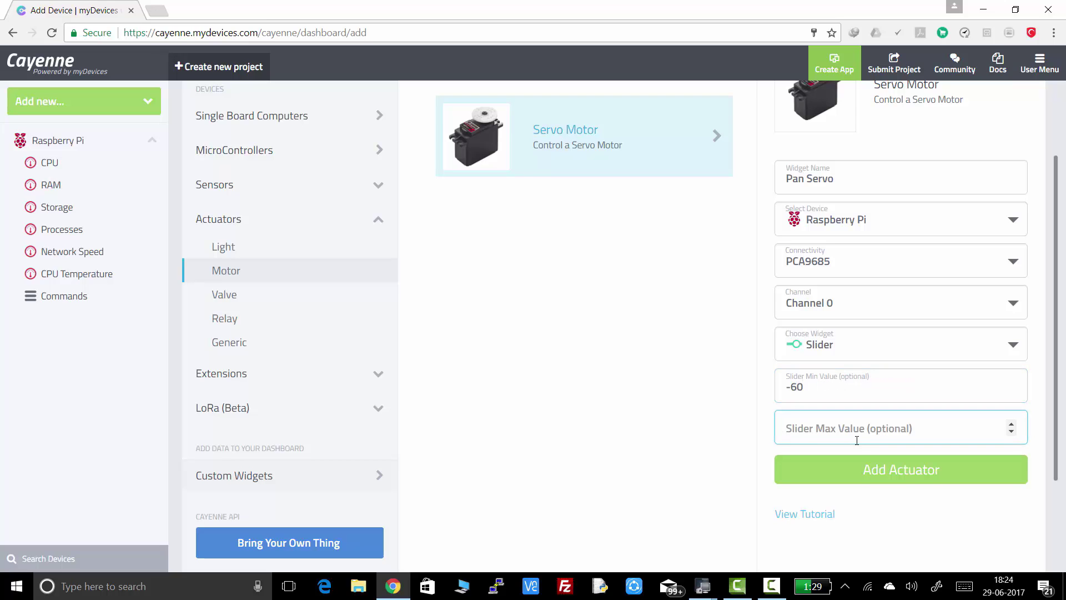
text(60)
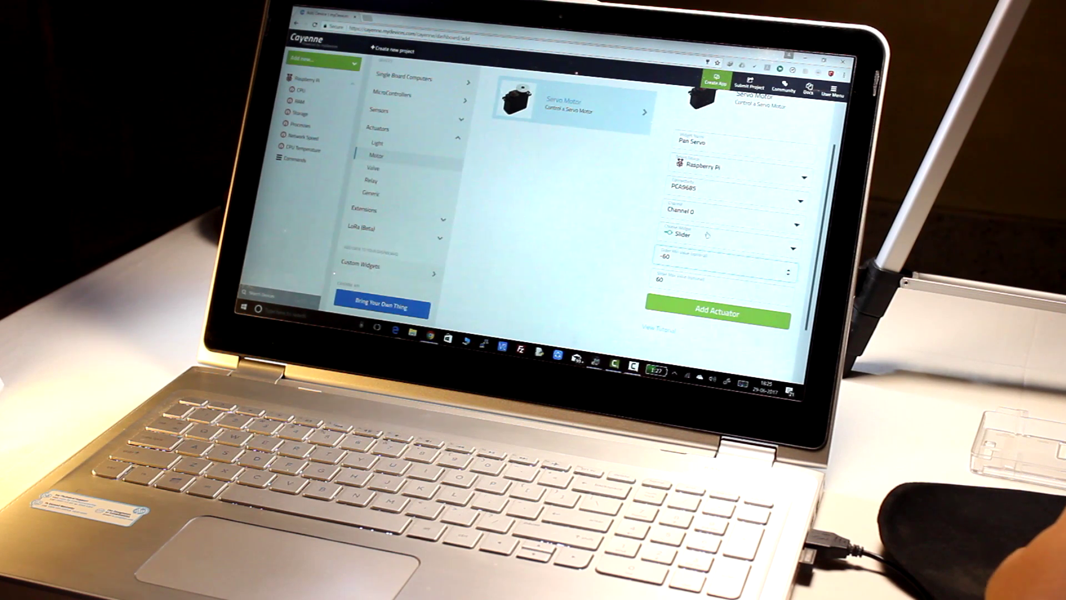
click(690, 310)
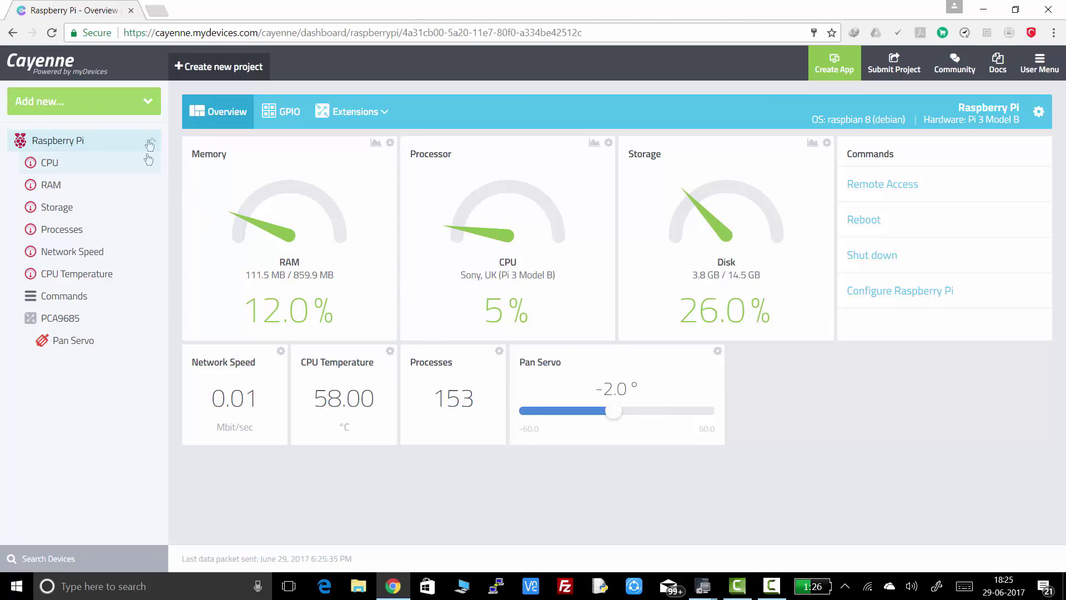
Step: Start a new Servo Motor actuator found by searching 'servo', named 'Tilt Servo'
click(146, 106)
click(130, 130)
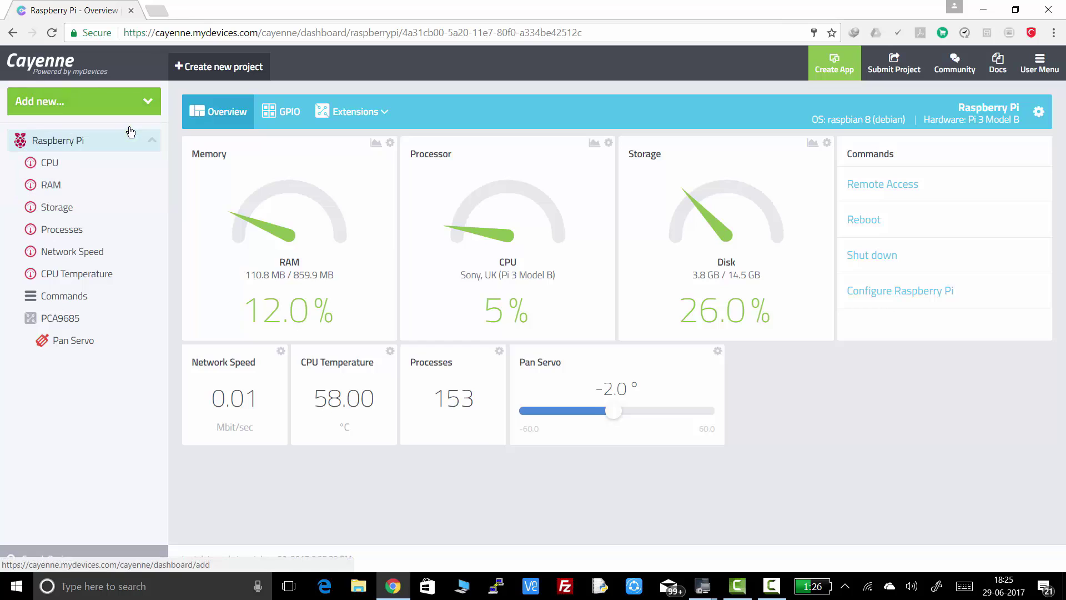
click(243, 149)
text(ser)
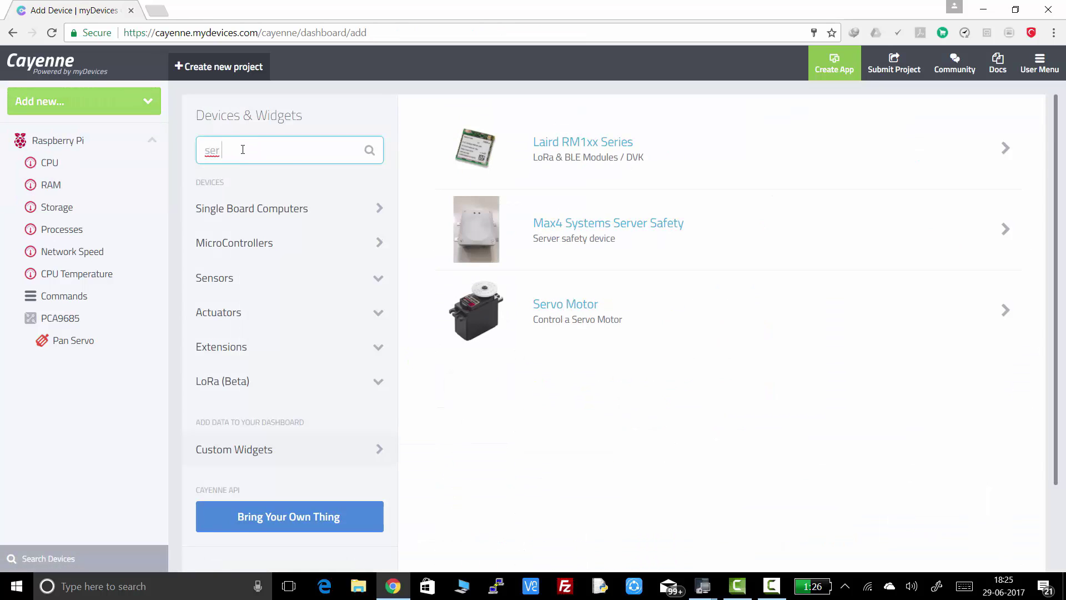
text(vo)
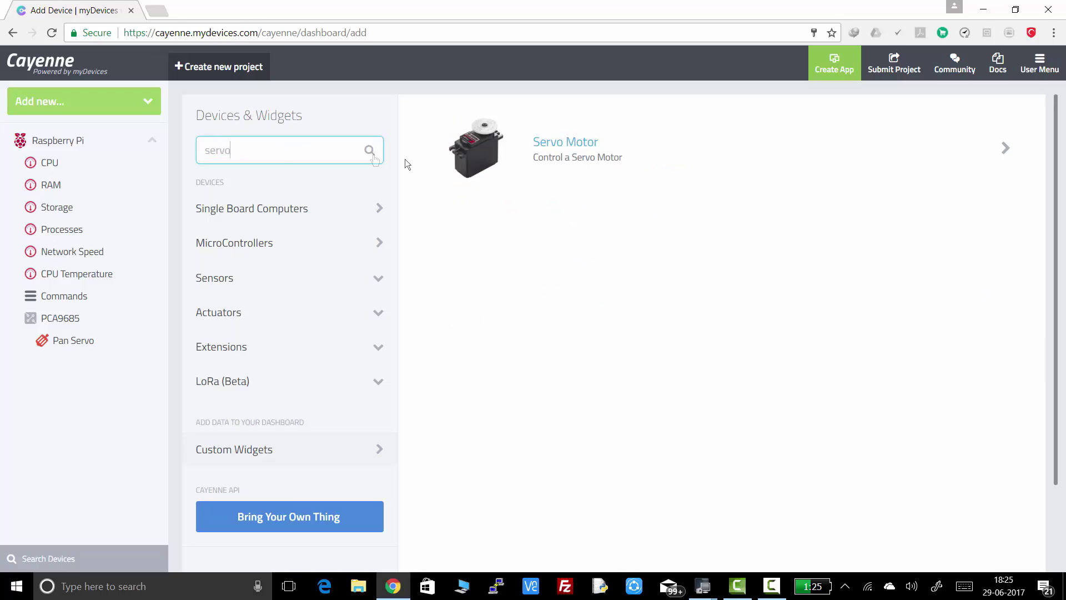
click(505, 157)
drag(849, 272, 766, 265)
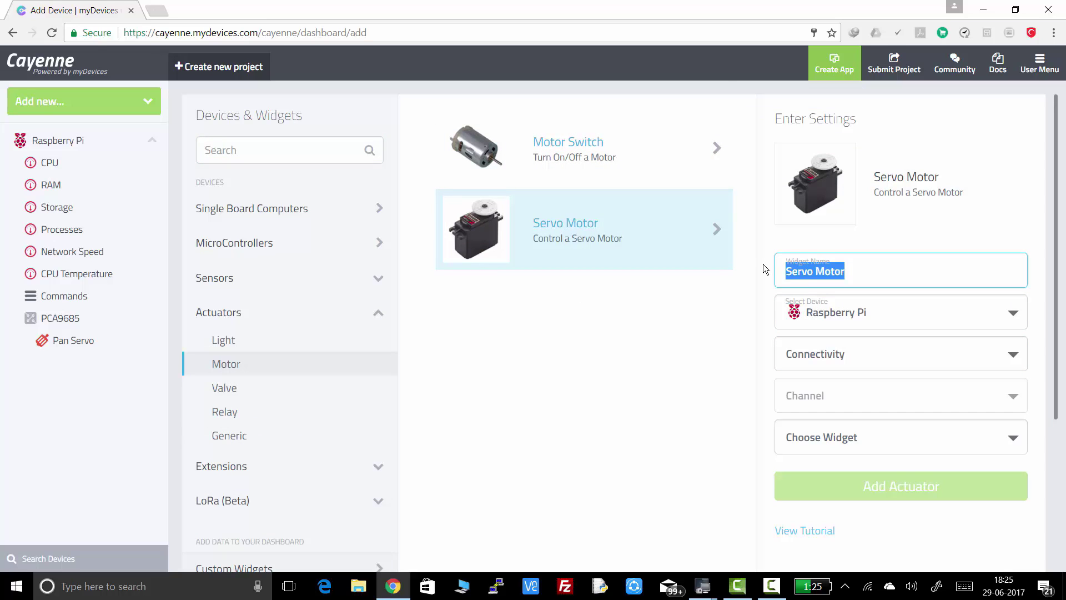
text(Tilt Servo)
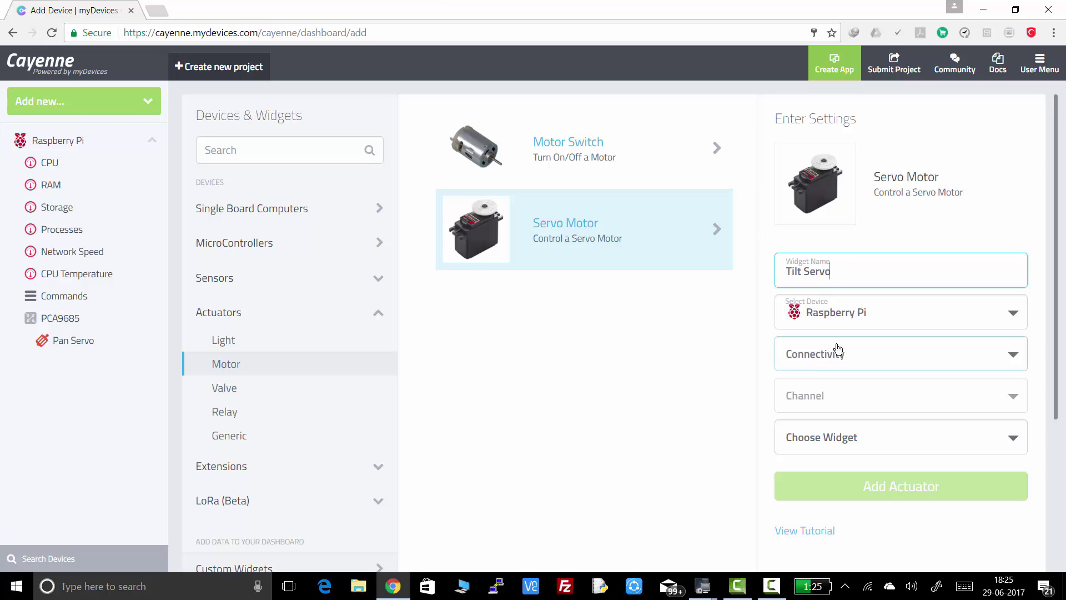
Step: Connect the Tilt Servo to PCA9685 Channel 1 with a Slider widget
click(837, 354)
click(832, 393)
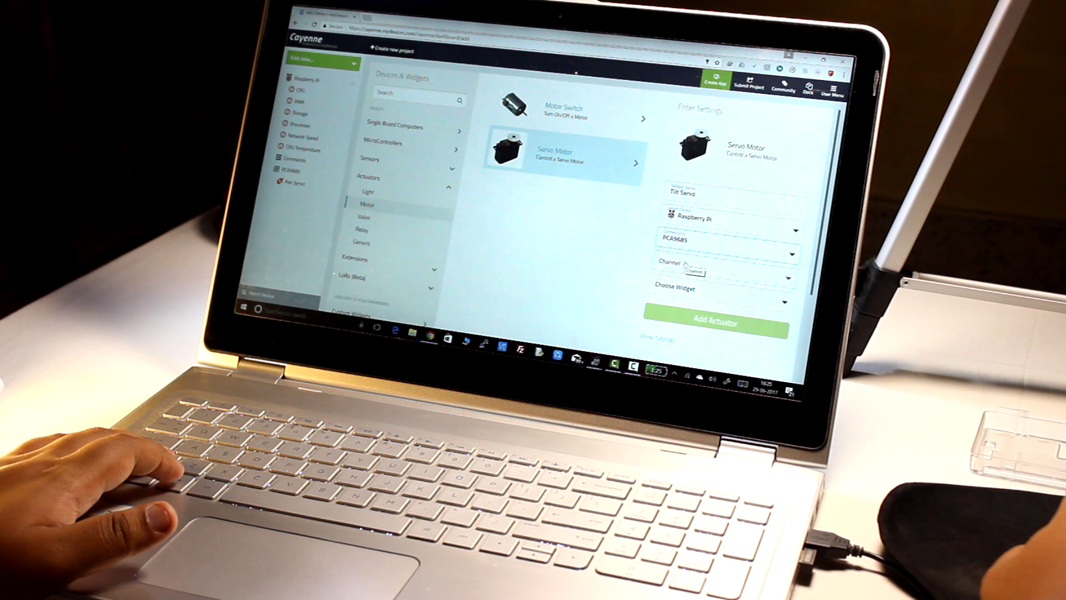
click(833, 395)
click(680, 296)
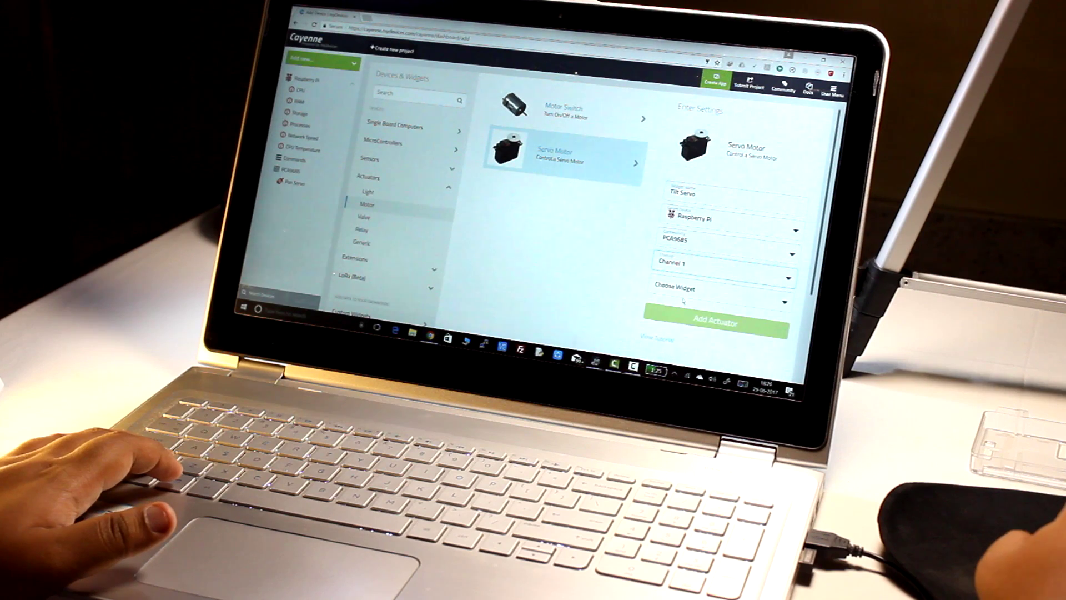
click(684, 296)
click(673, 306)
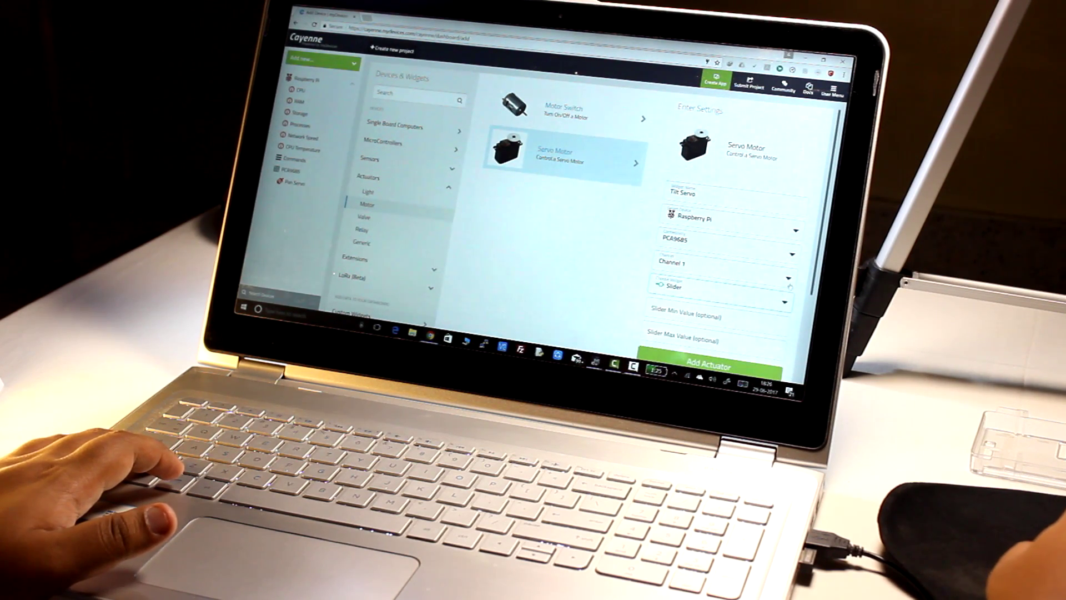
Step: Set the slider range to -30 through 30 and save the Tilt Servo actuator
scroll(555, 211, down, 3)
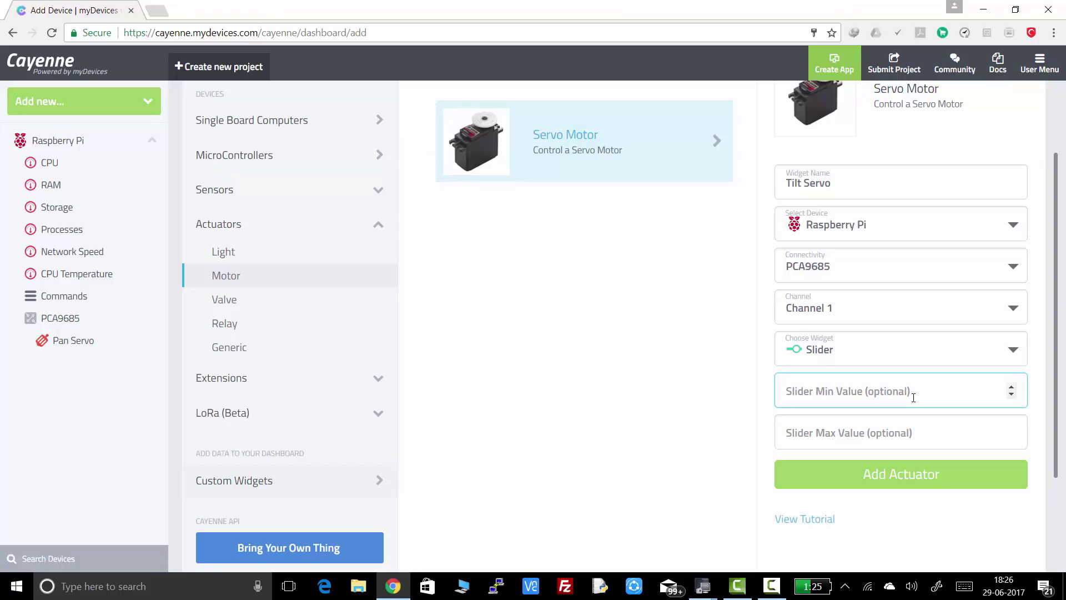
click(913, 397)
text(-30)
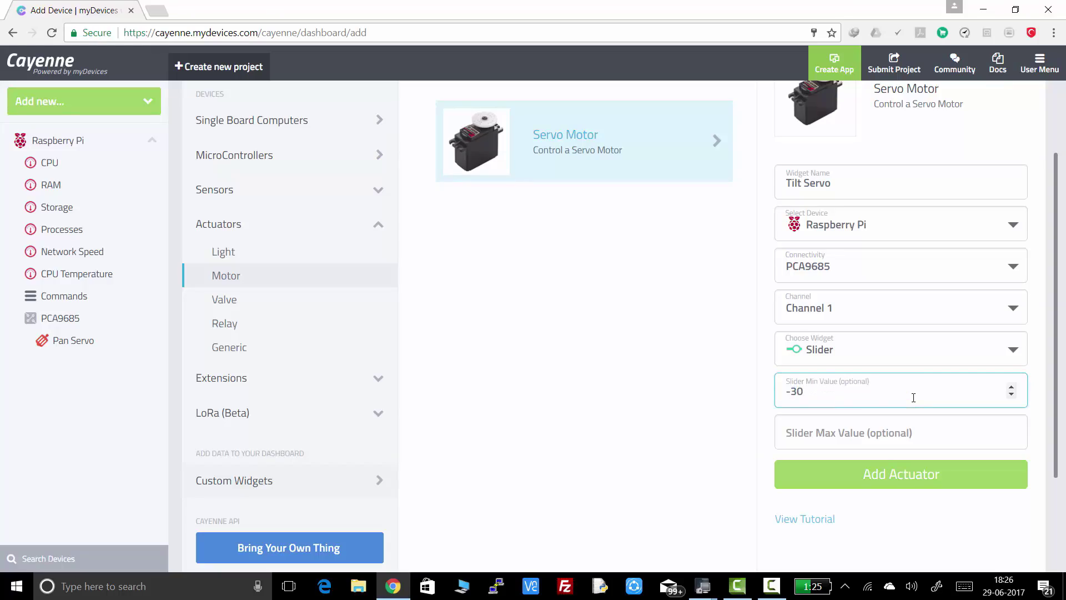
click(908, 423)
text(30)
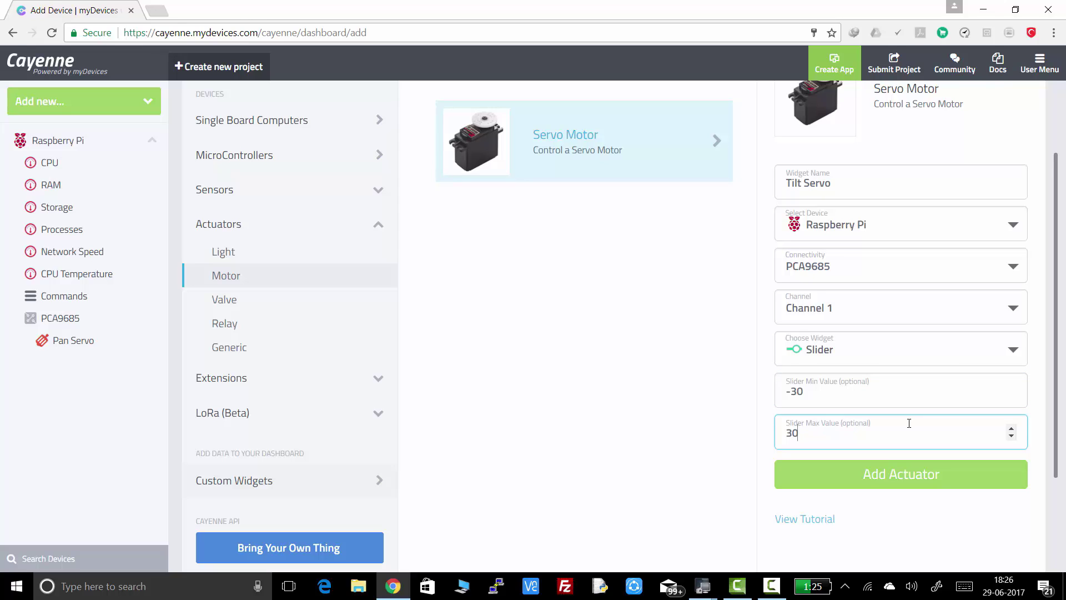
click(889, 481)
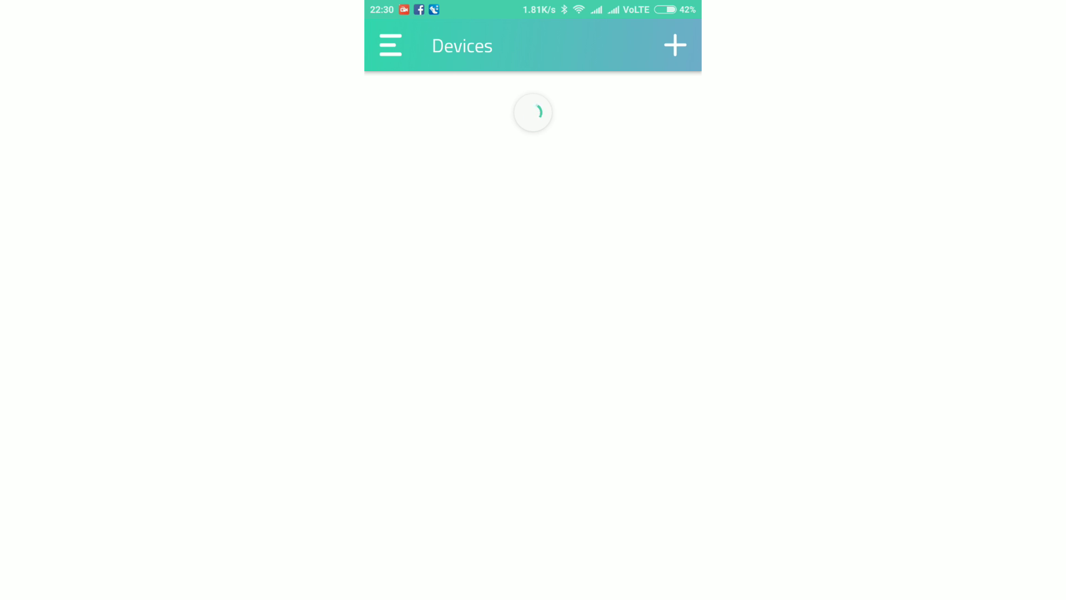
Step: Open the mobile Raspberry Pi dashboard and move Pan Servo to -6.4, then back to 19.2
click(603, 111)
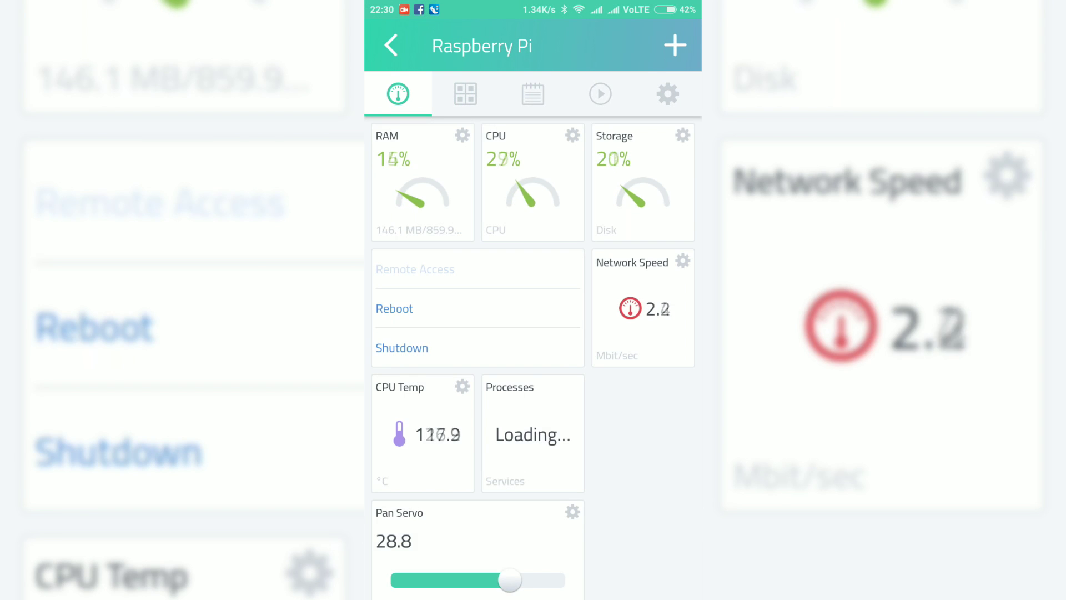
scroll(533, 361, down, 3)
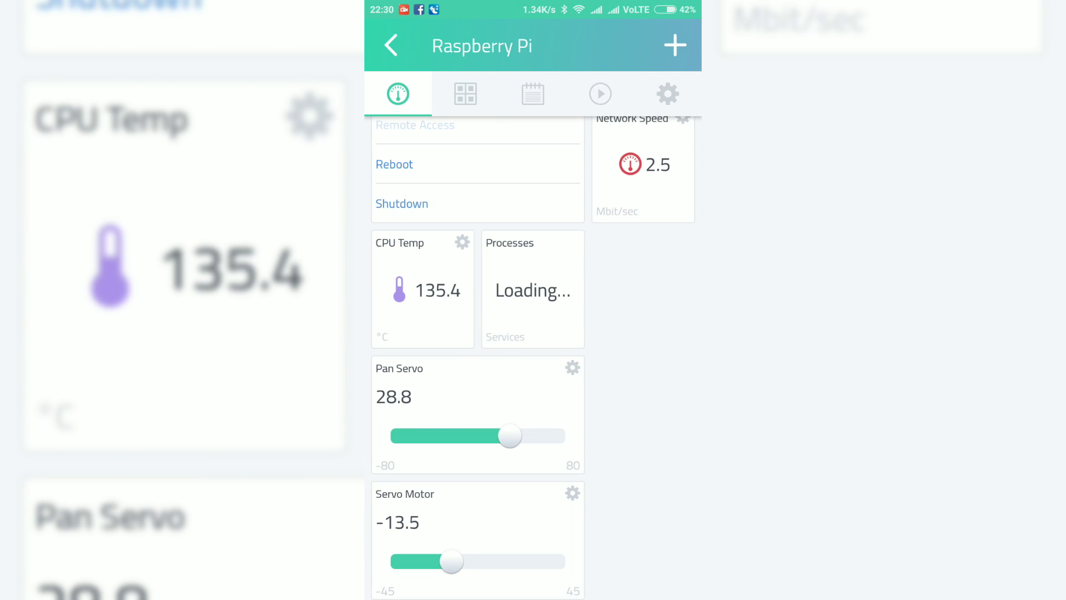
drag(510, 435, 471, 435)
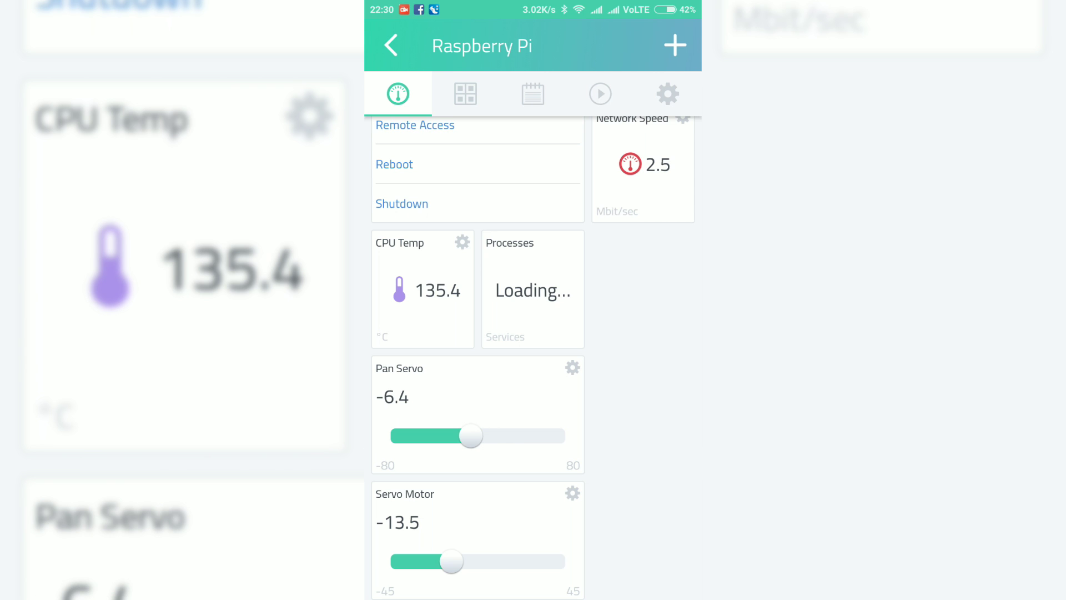
drag(471, 435, 499, 436)
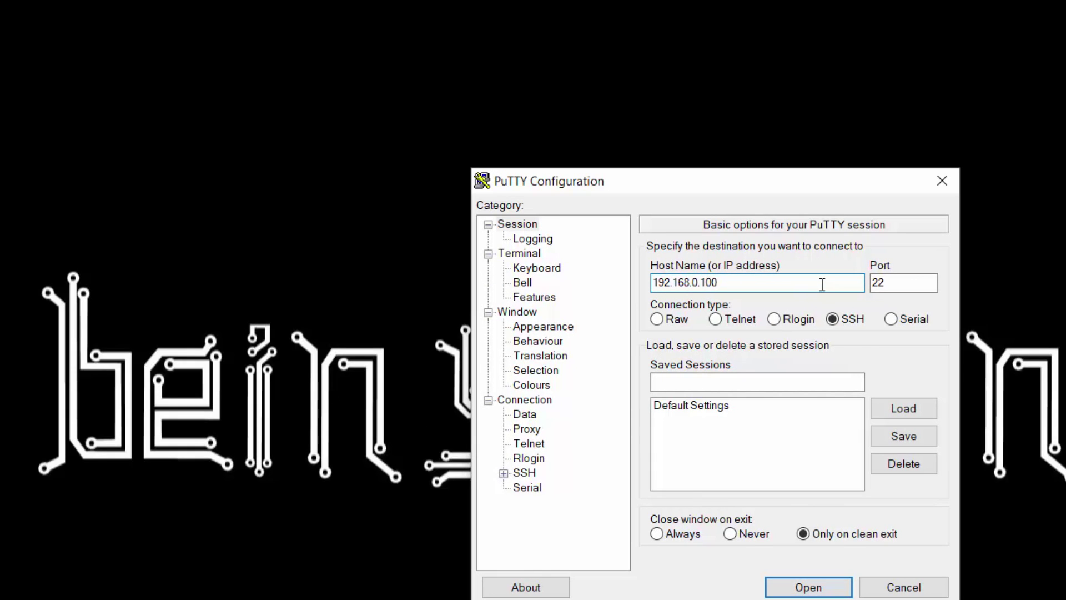
Step: SSH into 192.168.0.100, log in with the Pi's credentials, run 'sudo motion', and minimize PuTTY
key(Return)
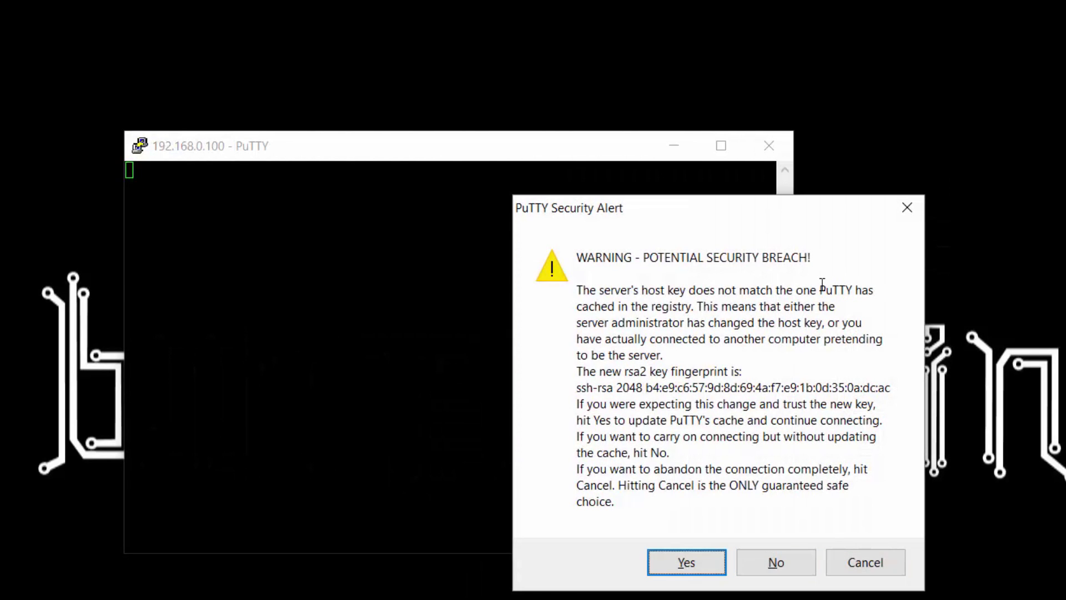
key(Return)
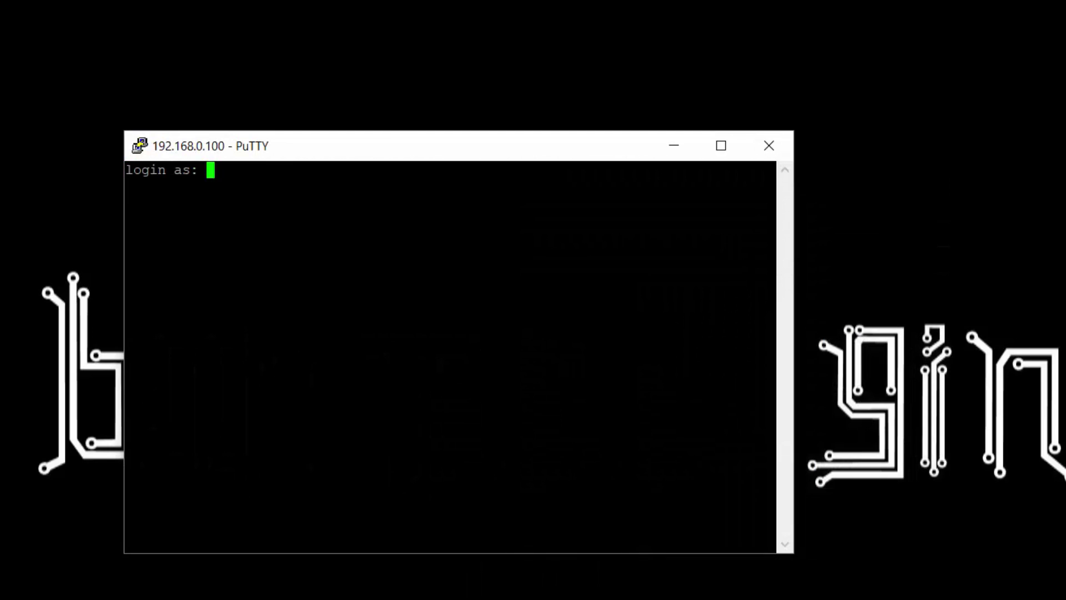
text(pi)
key(Return)
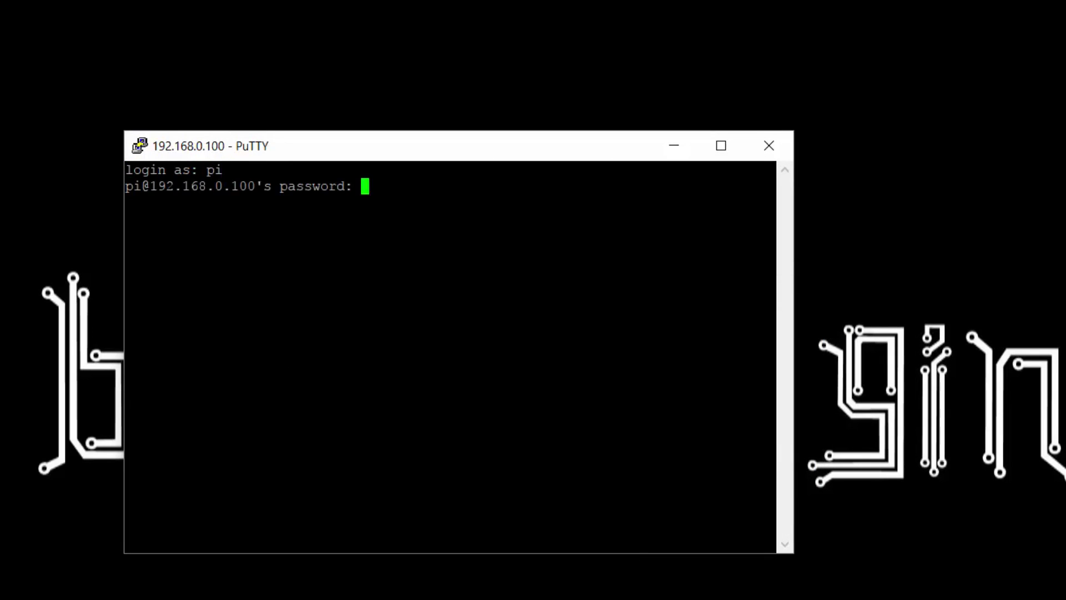
text(raspberry)
key(Return)
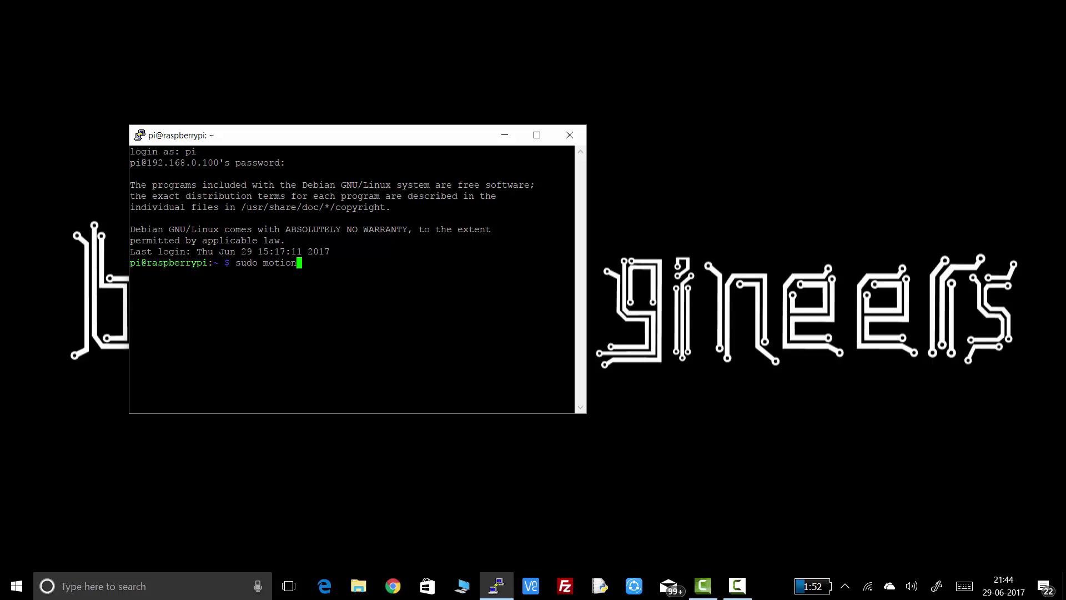
key(Return)
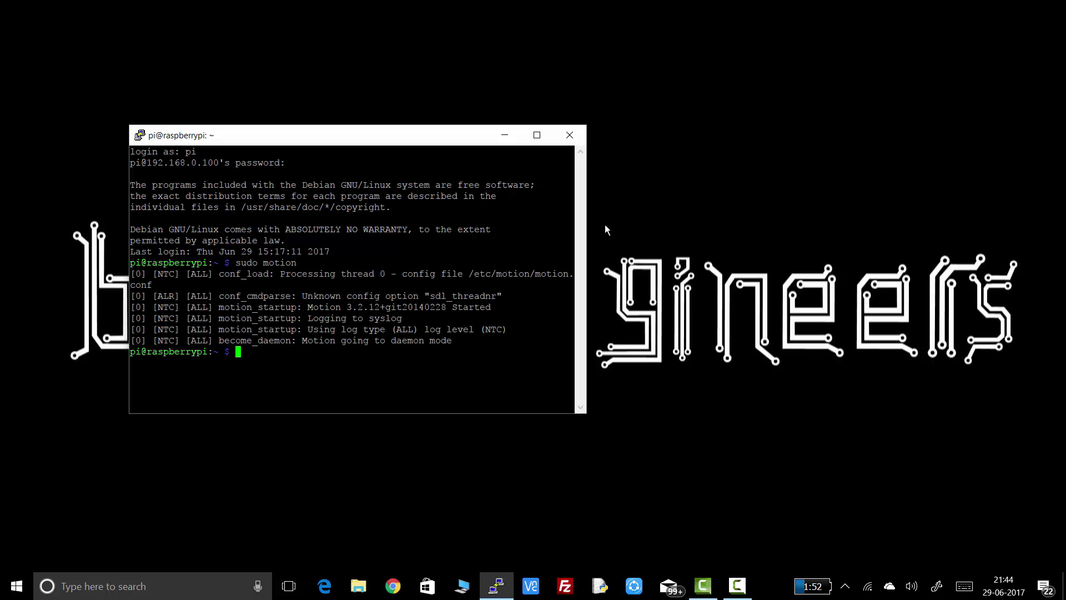
click(505, 135)
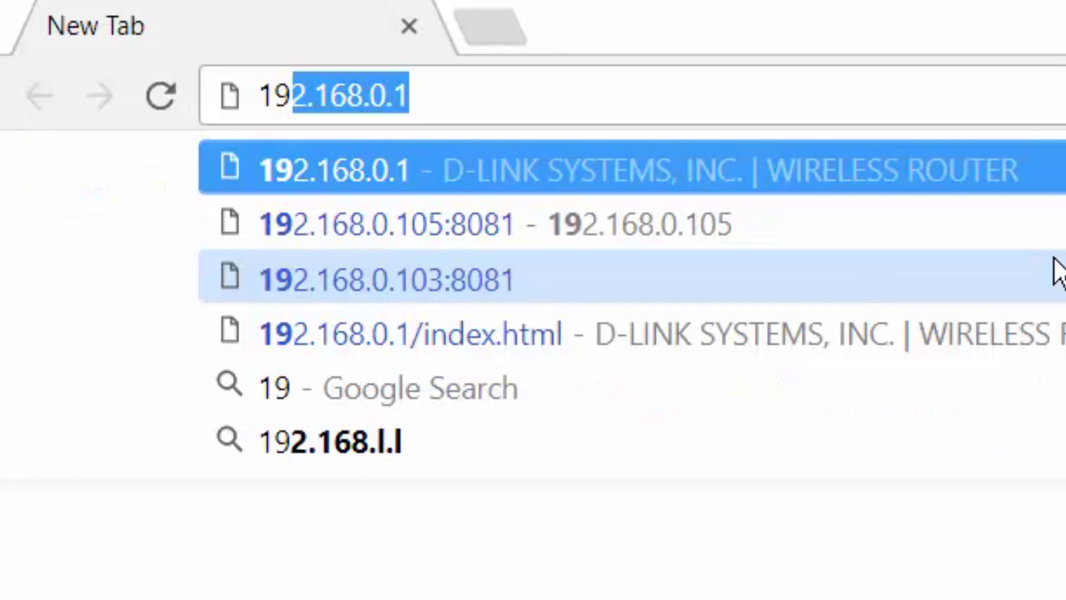
Step: Choose the 192.168.0.105:8081 address suggestion in Chrome's omnibox
key(Down)
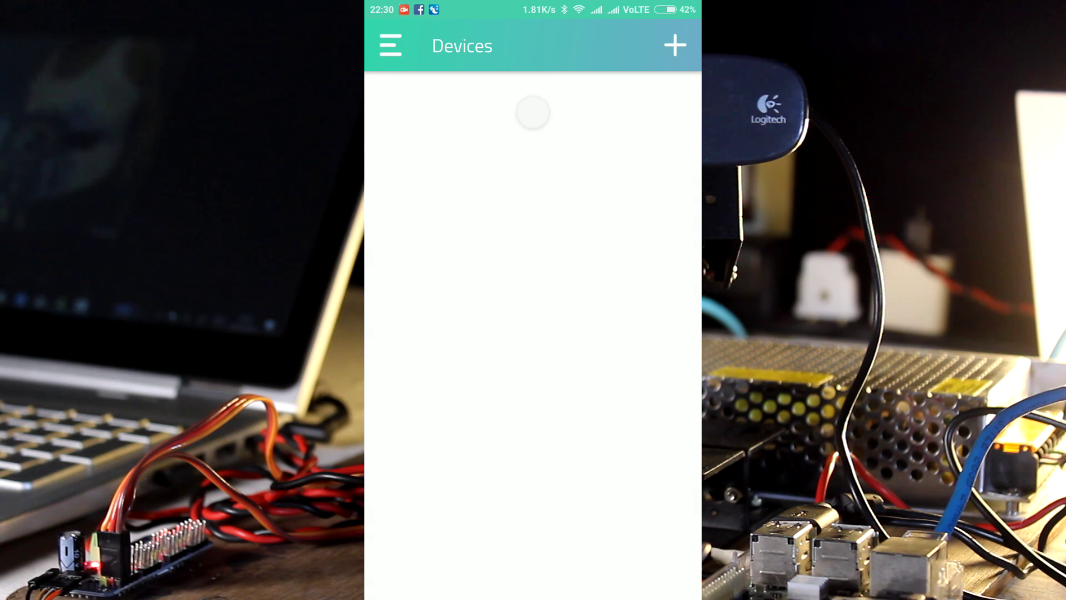
Step: Open the Raspberry Pi dashboard in the mobile app and scroll to the servo widgets
click(607, 111)
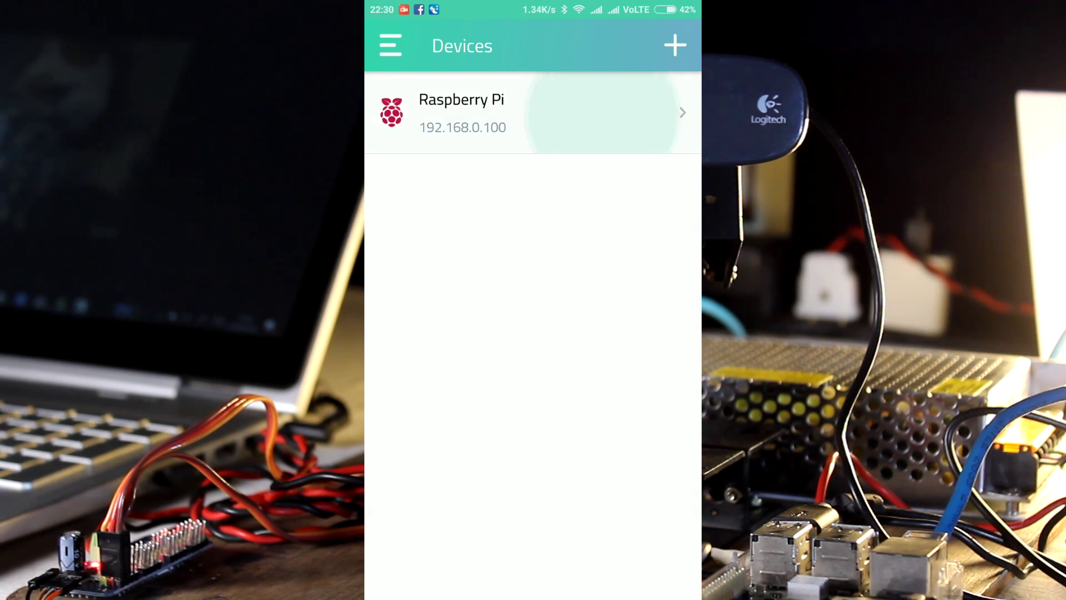
scroll(533, 356, down, 3)
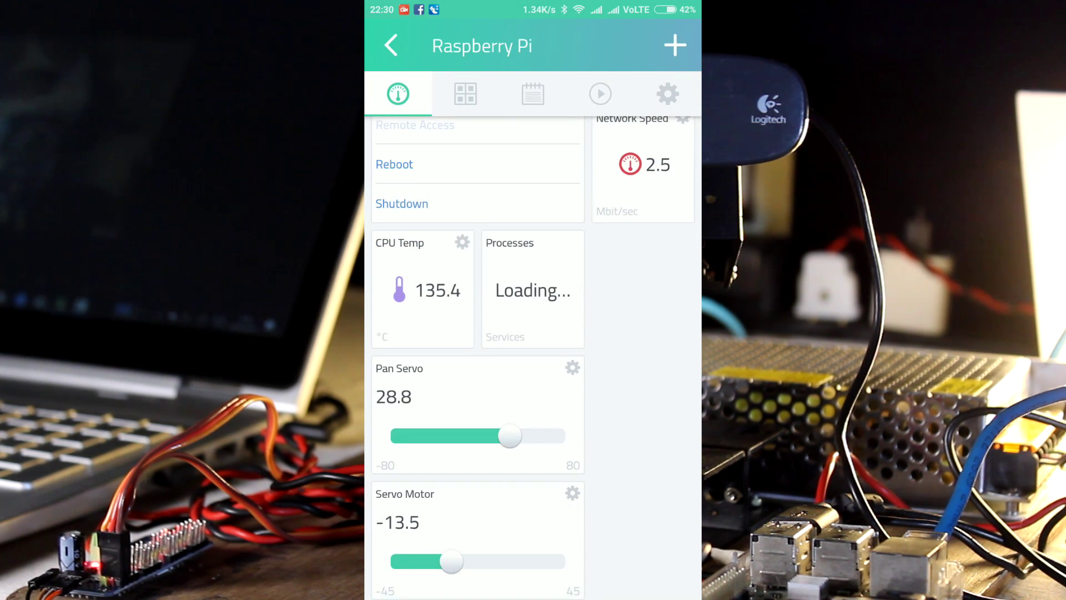